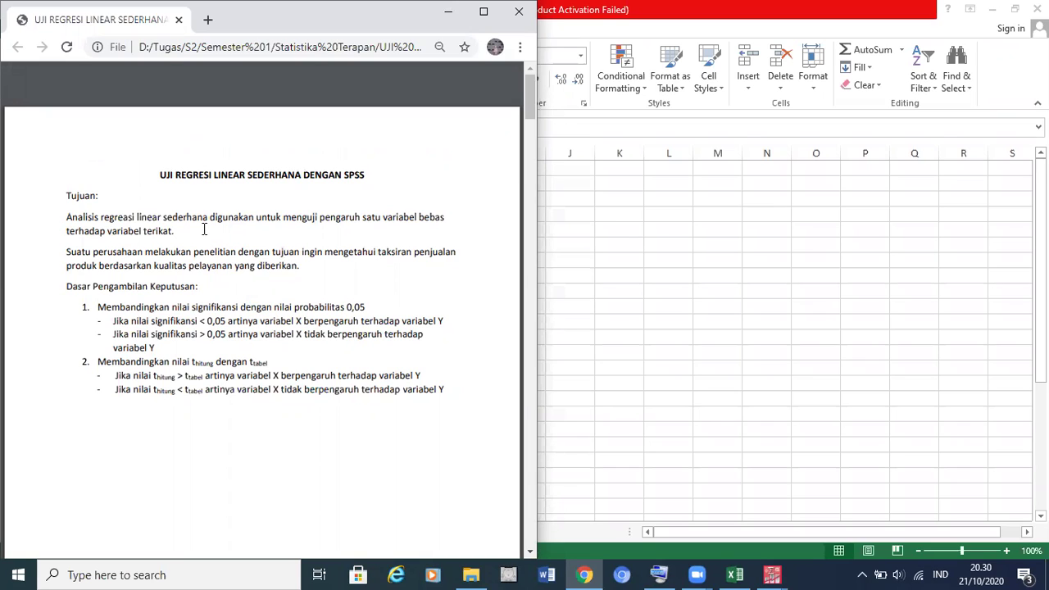
- Read the study's purpose and the decision rule comparing the significance value with the 0,05 probability in the regression document
scroll(204, 230, down, 1)
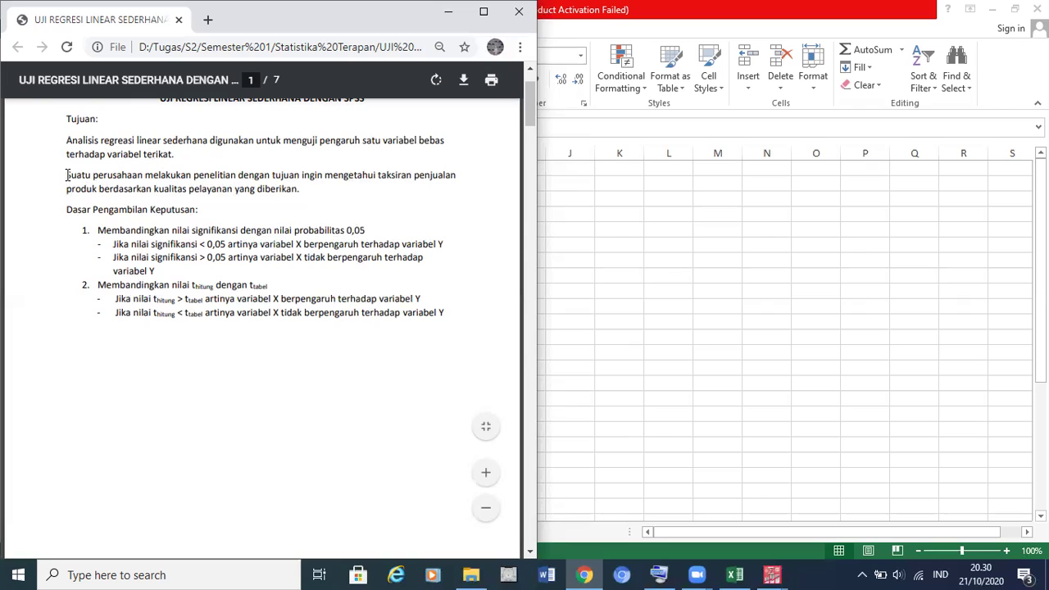
drag(67, 175, 300, 192)
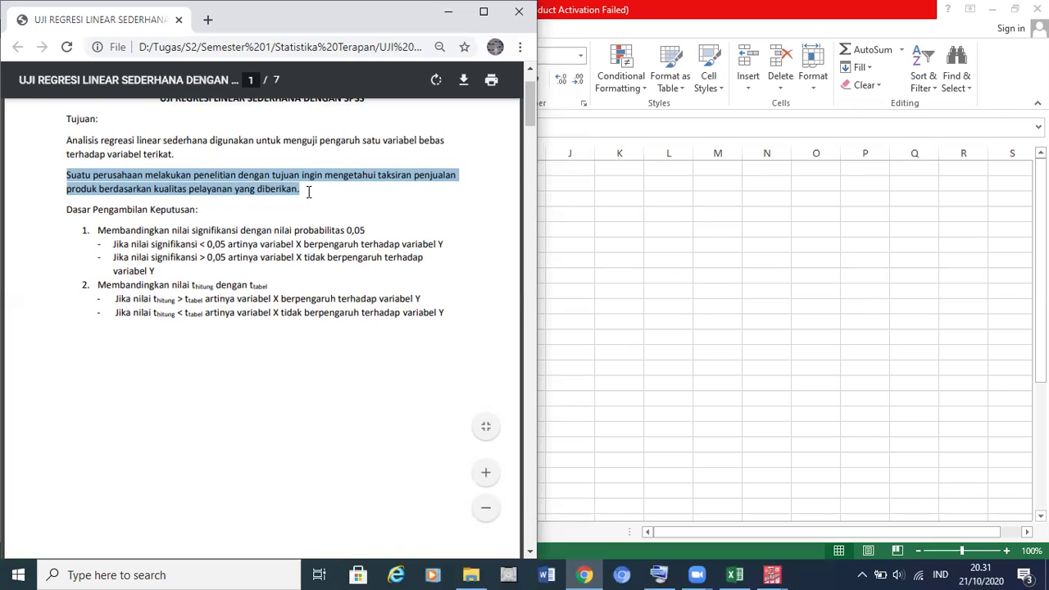
click(310, 194)
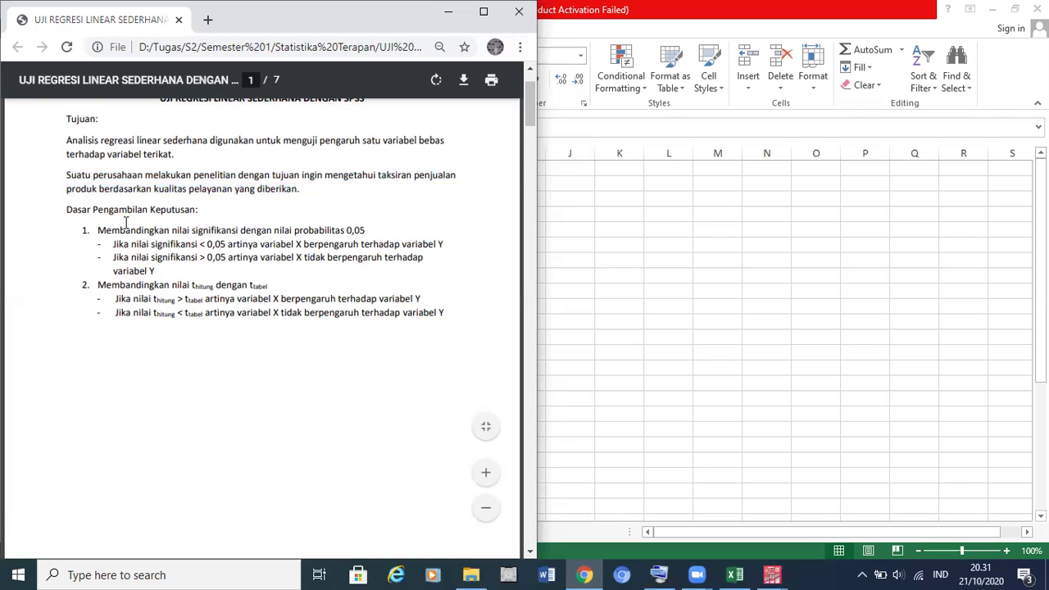
scroll(123, 223, up, 1)
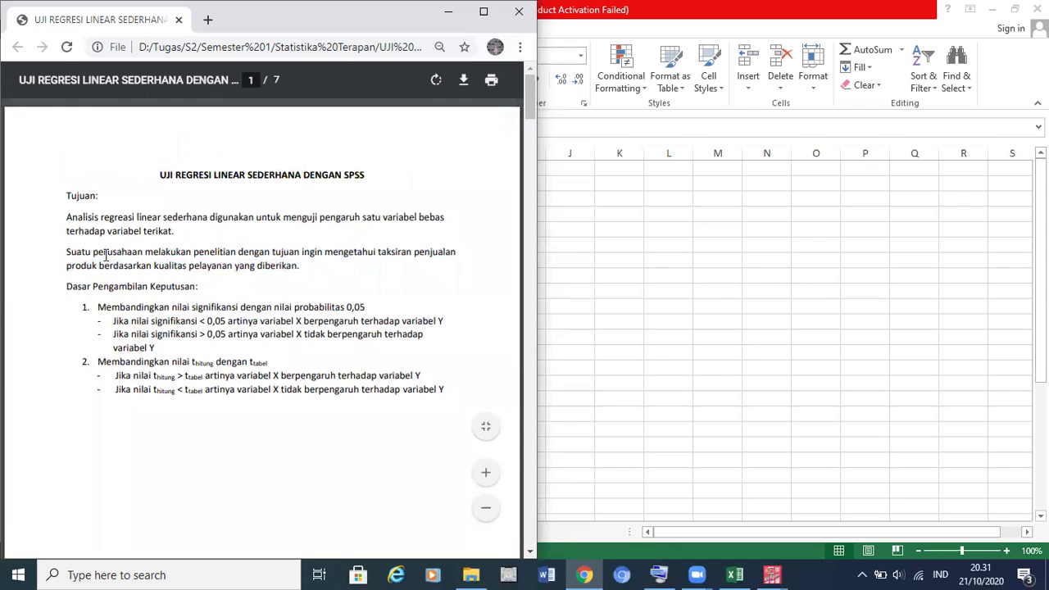
drag(97, 307, 366, 306)
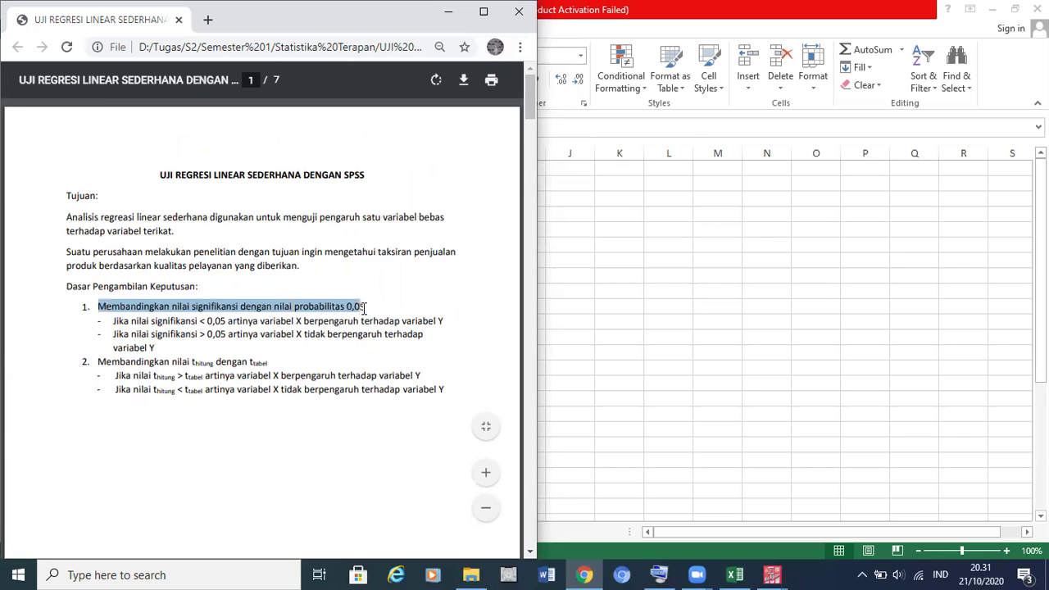
click(124, 318)
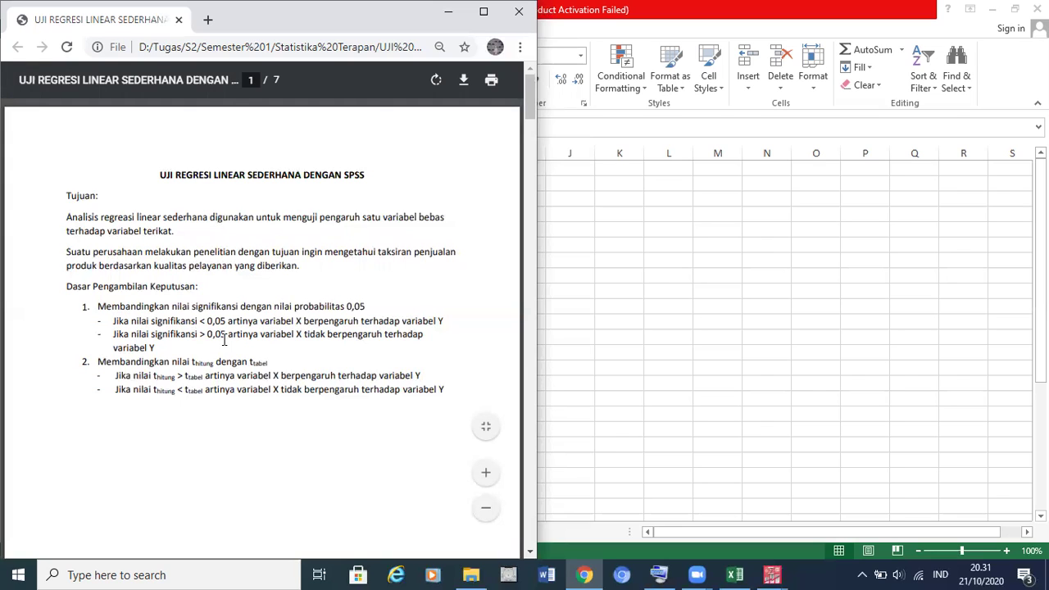
drag(203, 322, 226, 323)
drag(305, 322, 364, 322)
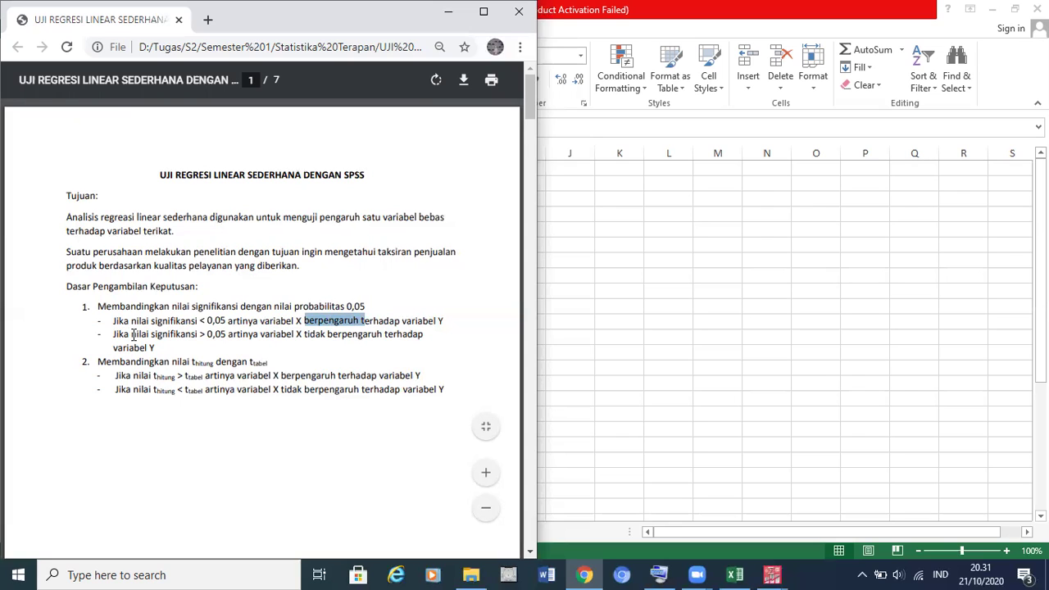
drag(132, 335, 226, 332)
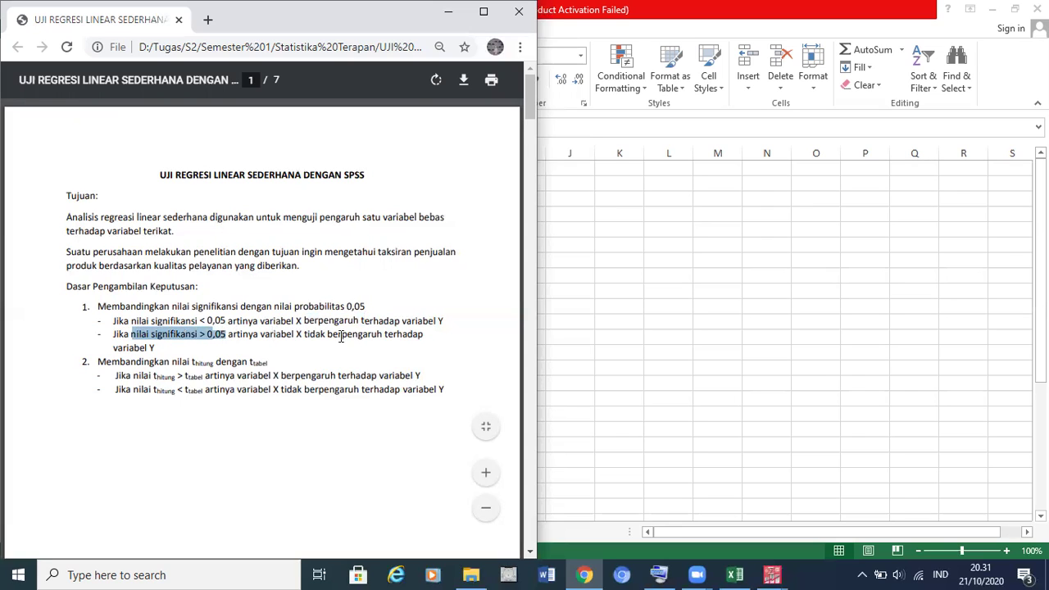
drag(304, 334, 383, 335)
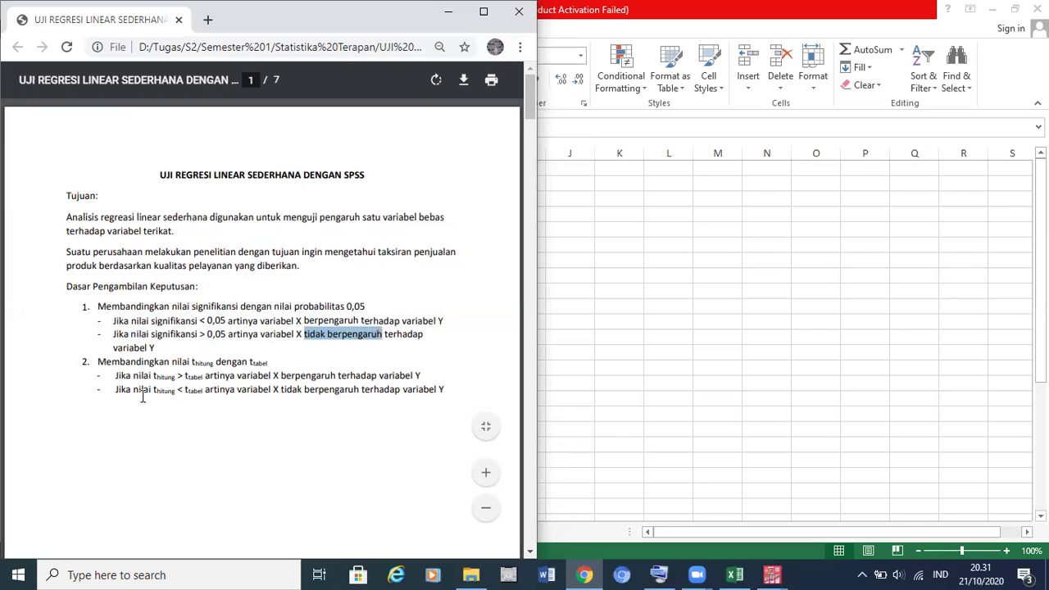
- Read the second decision rule, which compares t hitung with t tabel for the influence of X on Y
click(100, 367)
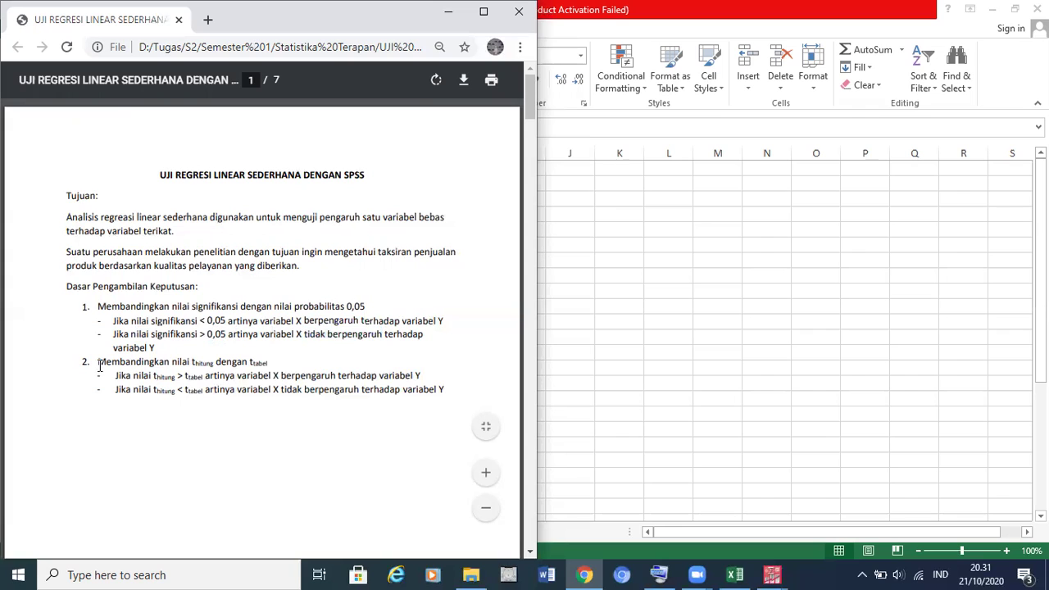
drag(190, 361, 277, 361)
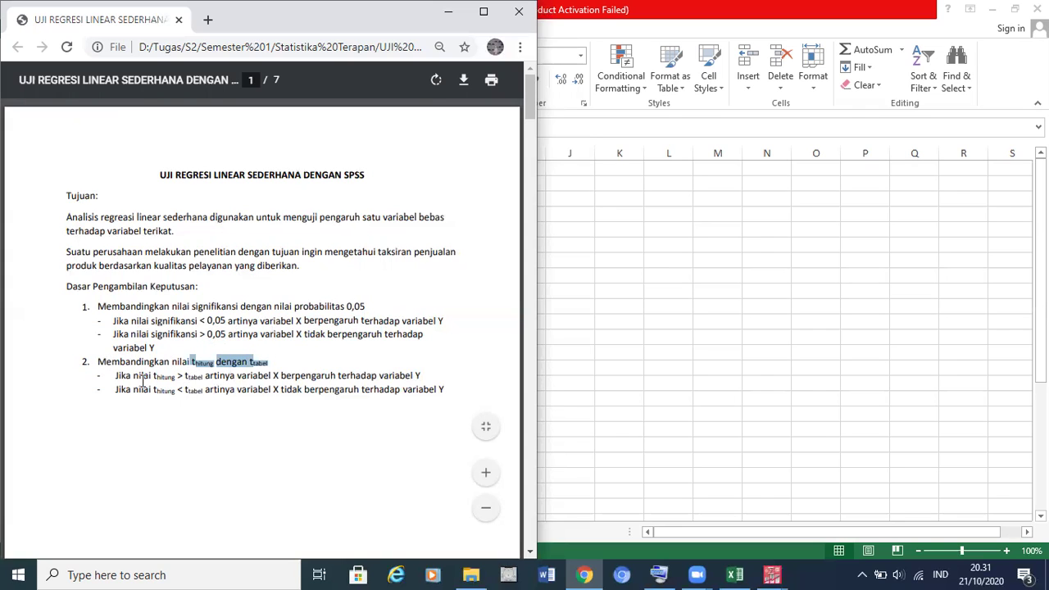
drag(153, 376, 202, 378)
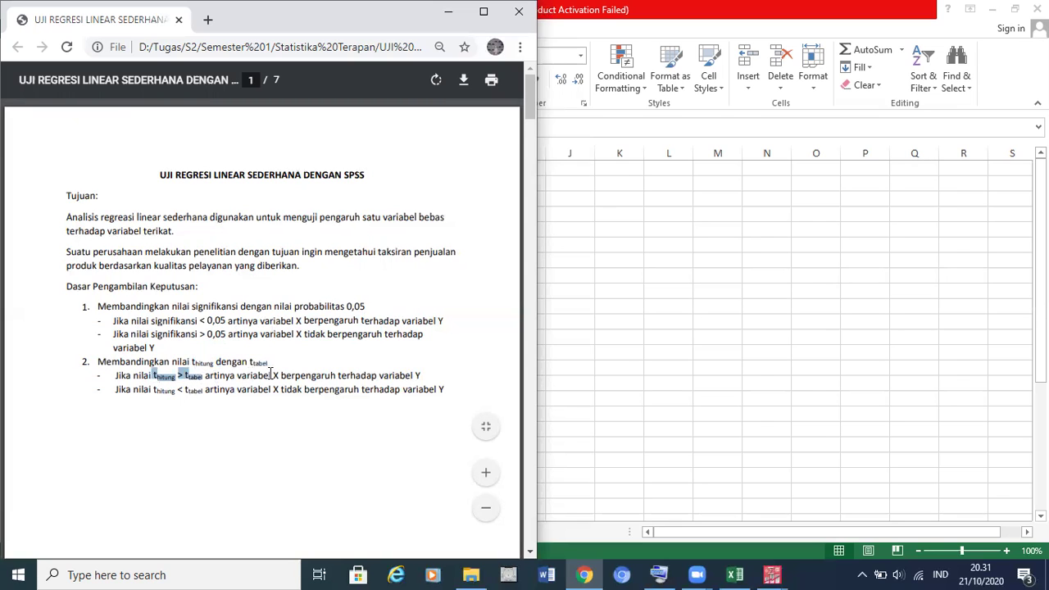
drag(282, 375, 326, 375)
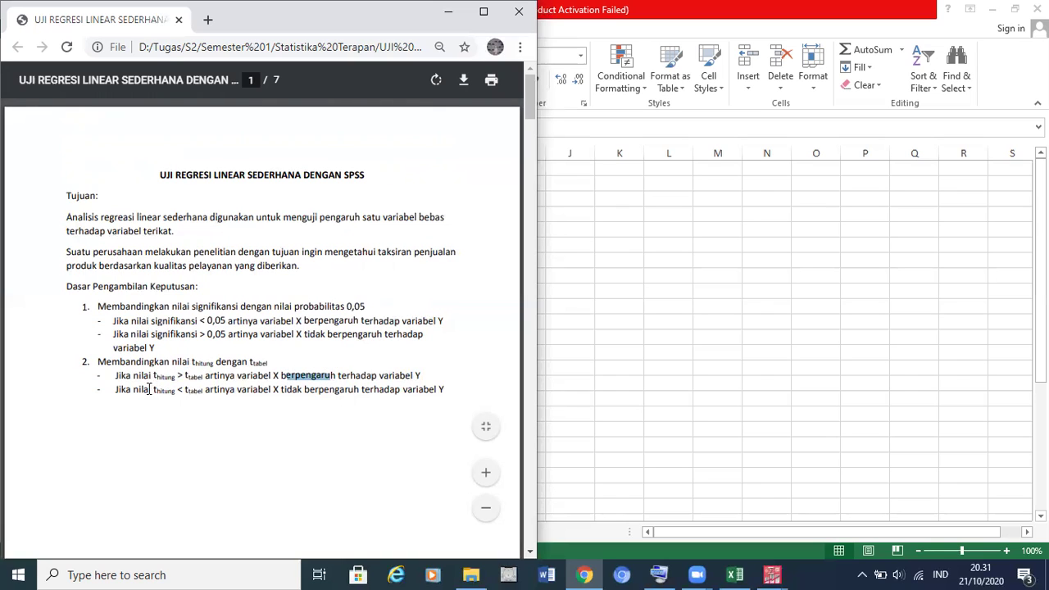
drag(152, 390, 205, 385)
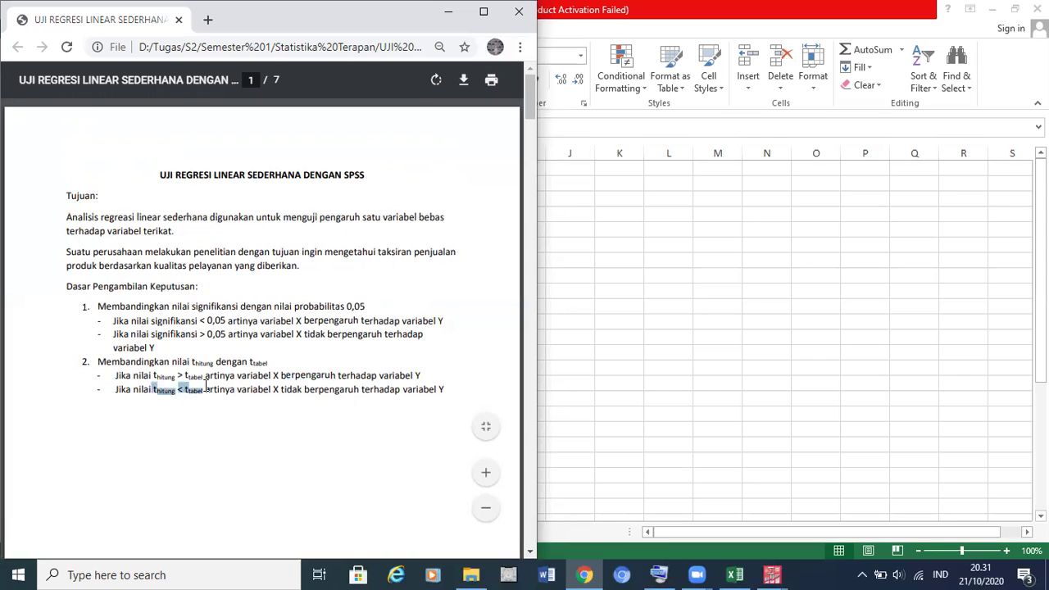
click(322, 392)
- Switch to the Data Soal Regresi workbook in Excel and copy the Kualitas Layanan and Penjualan Barang values in B2:C35
click(677, 309)
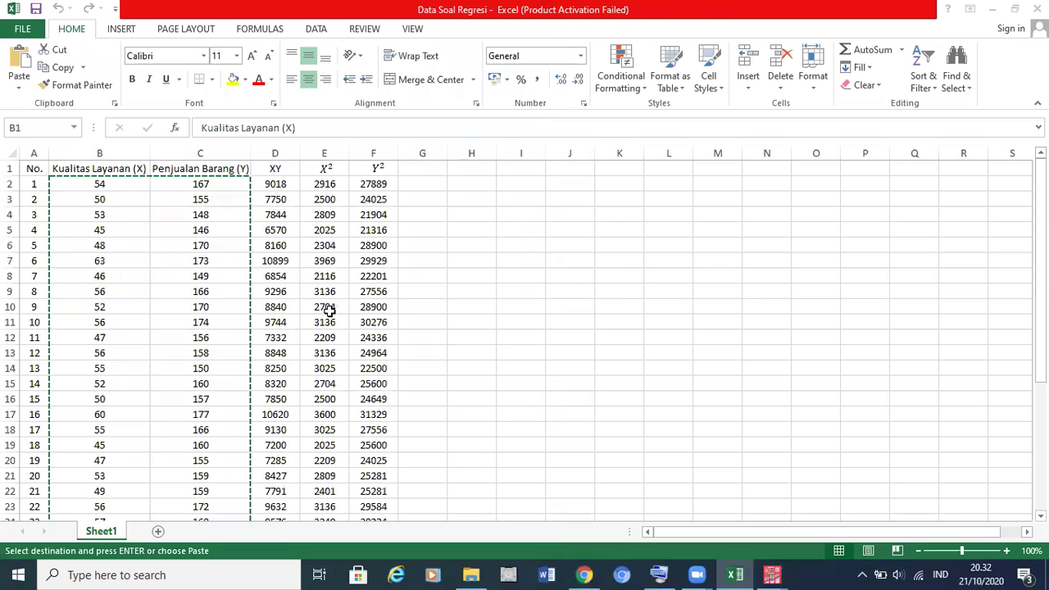
click(62, 170)
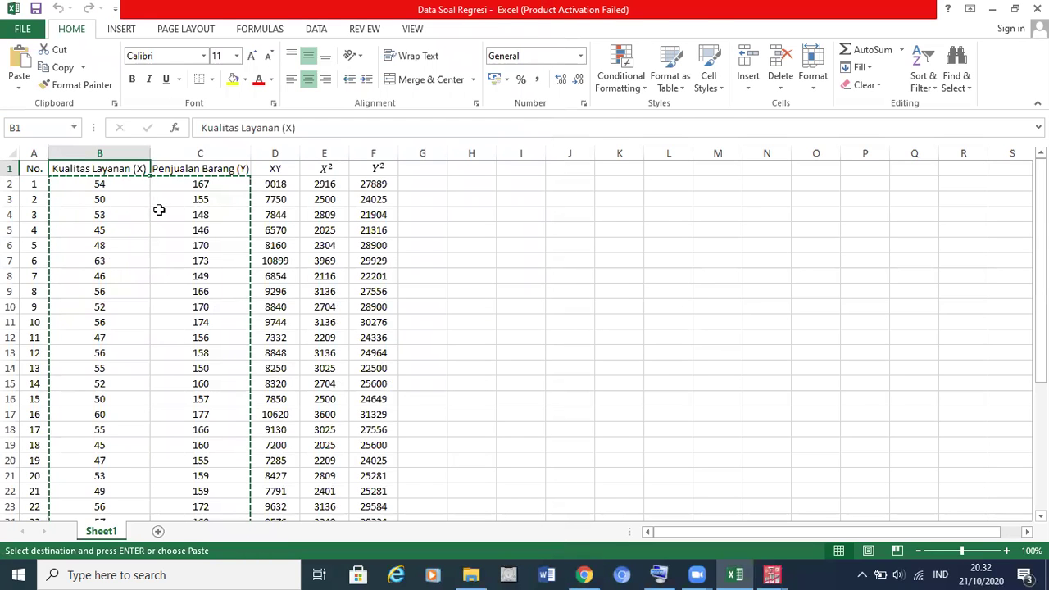
click(77, 184)
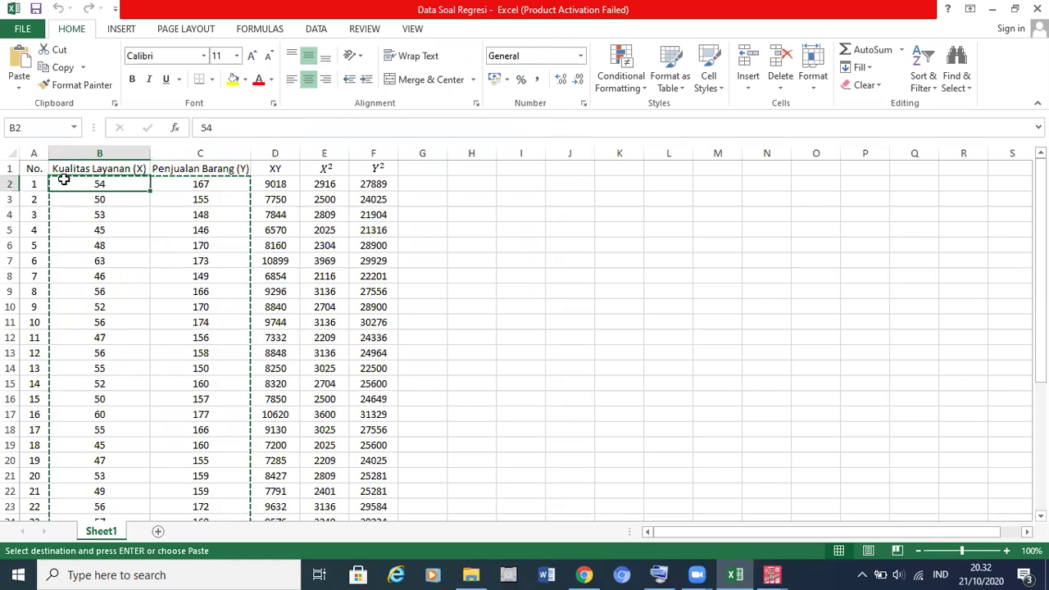
mouse_move(152, 191)
mouse_down()
mouse_move(204, 228)
mouse_move(200, 573)
mouse_move(156, 447)
mouse_move(171, 479)
mouse_up()
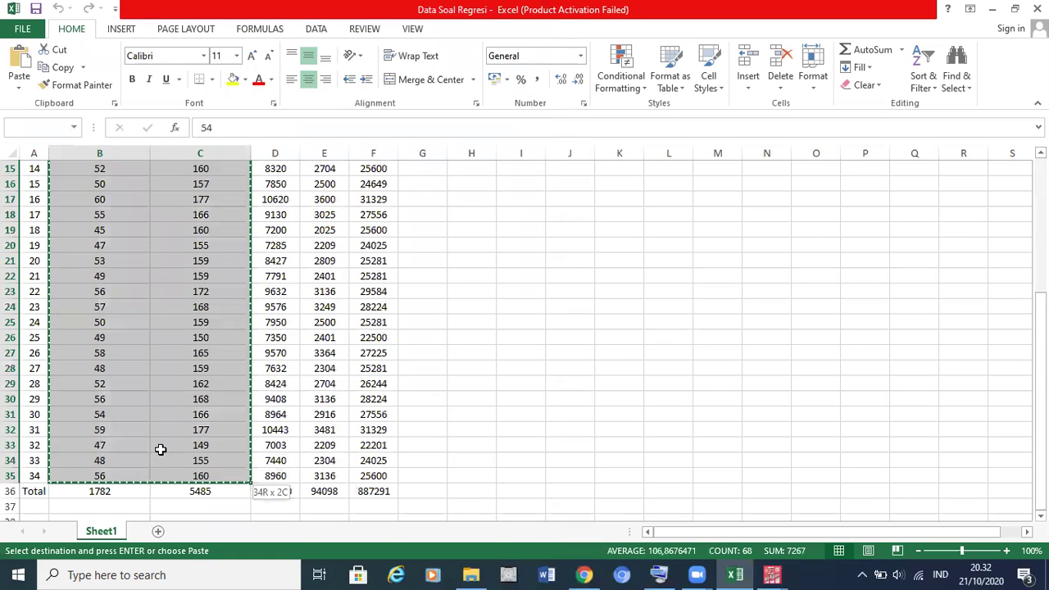
right_click(100, 315)
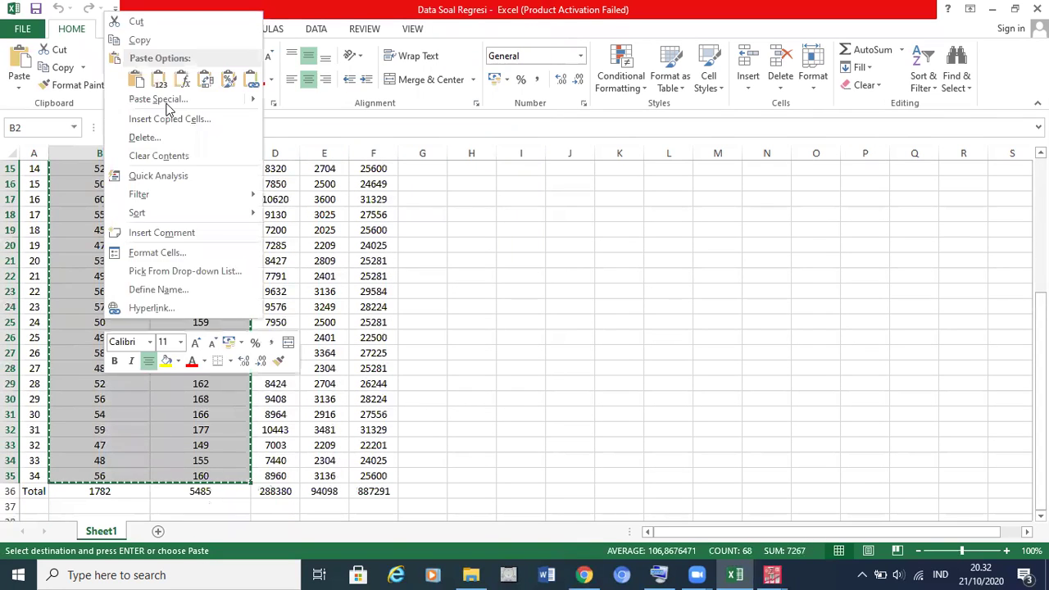
click(140, 41)
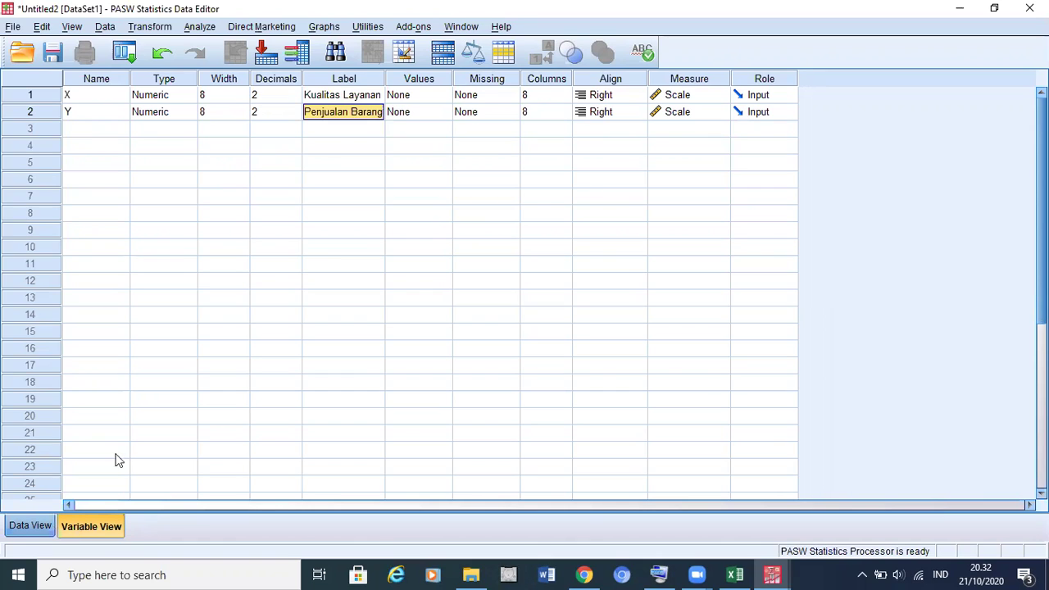
- In PASW Statistics, check the names and labels defined for variables X and Y
click(92, 102)
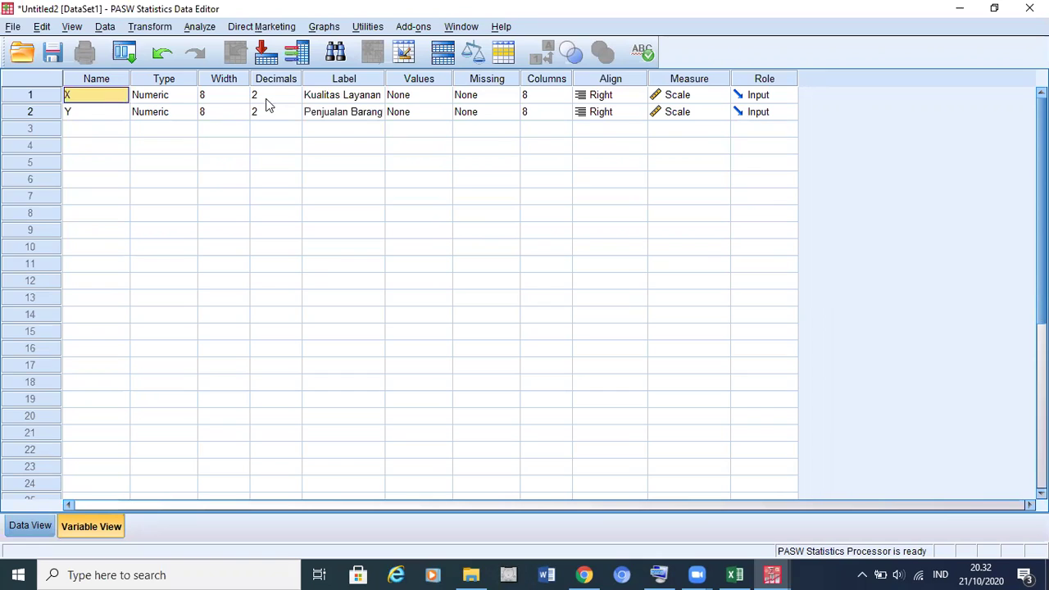
click(342, 99)
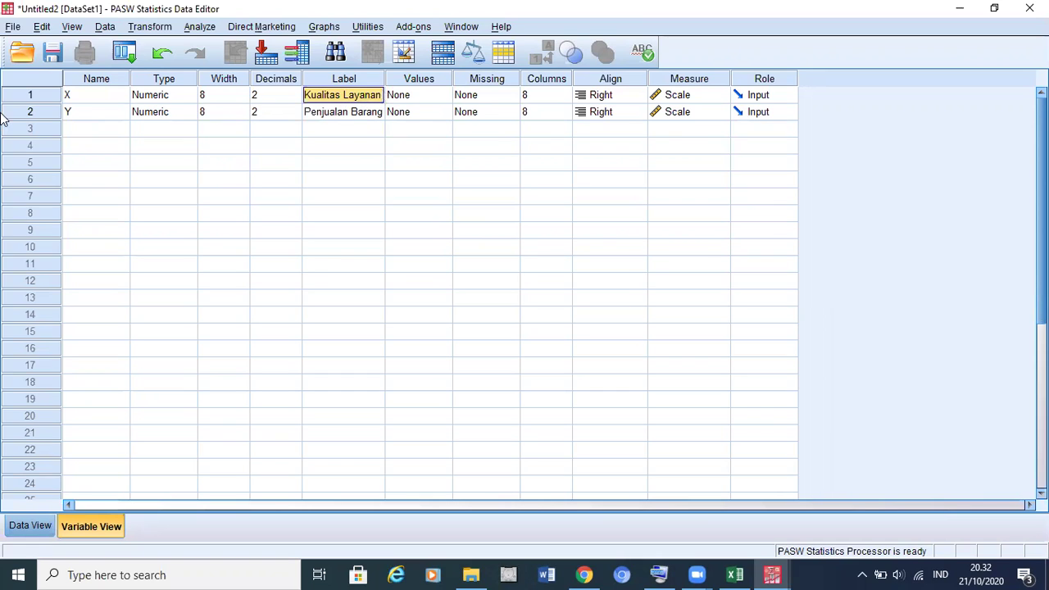
click(80, 115)
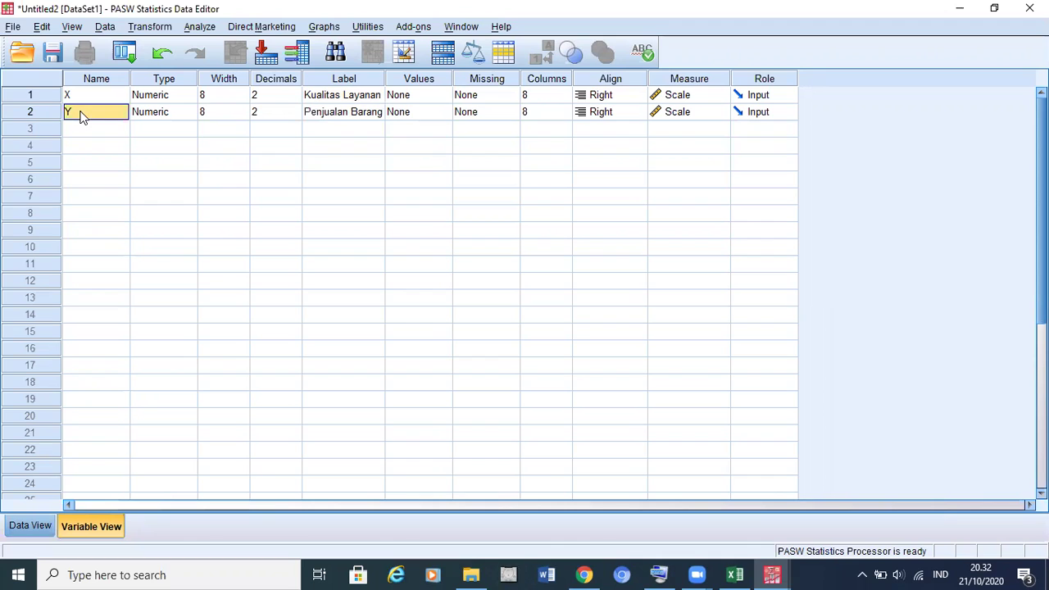
click(333, 115)
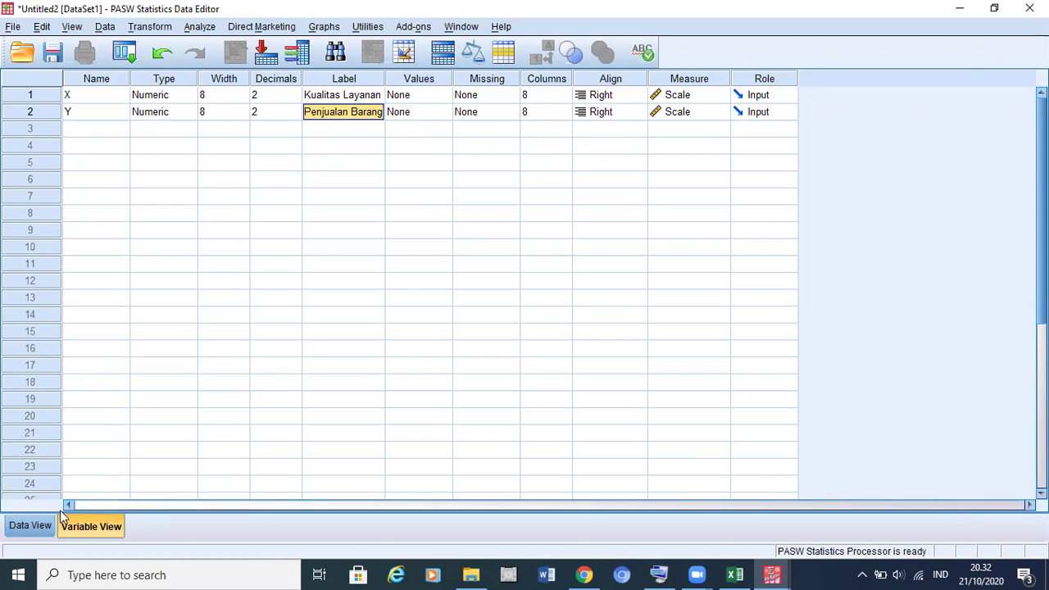
- Paste the copied values into the X and Y data columns from case 1 and check the last filled row
click(29, 527)
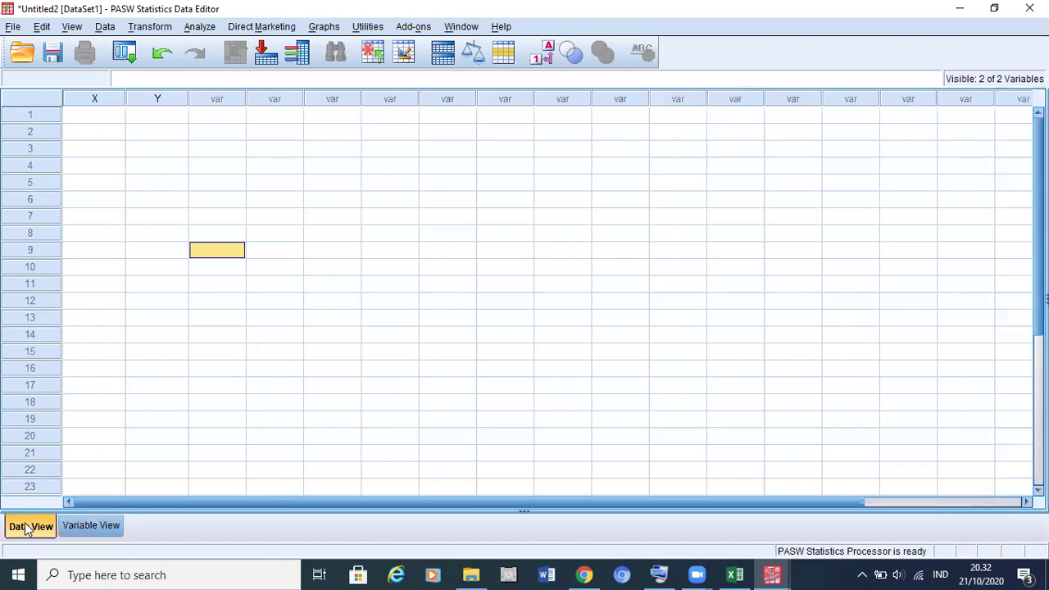
click(100, 122)
right_click(98, 121)
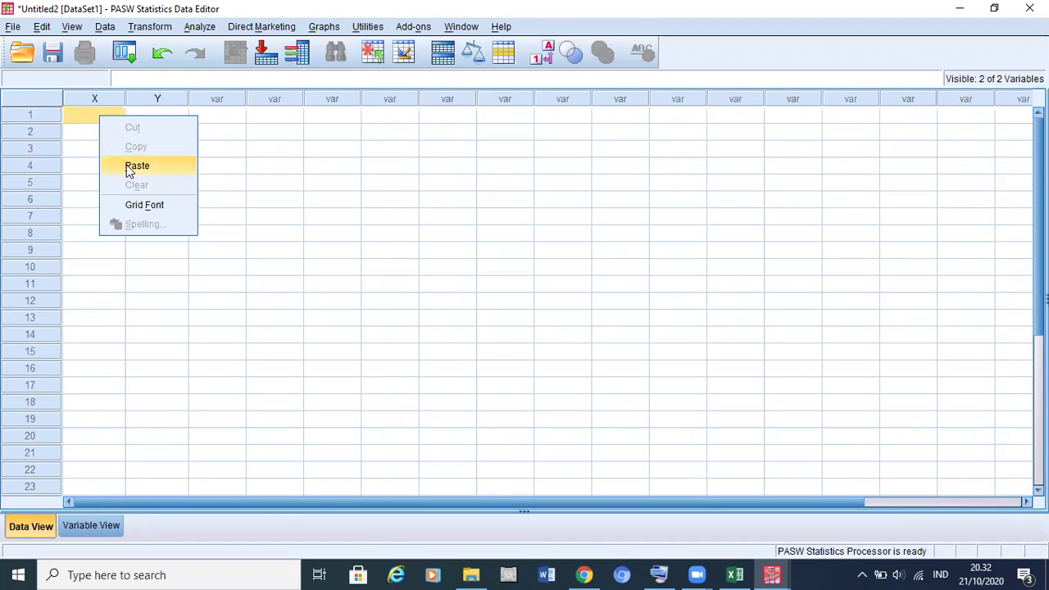
click(172, 170)
scroll(131, 221, down, 5)
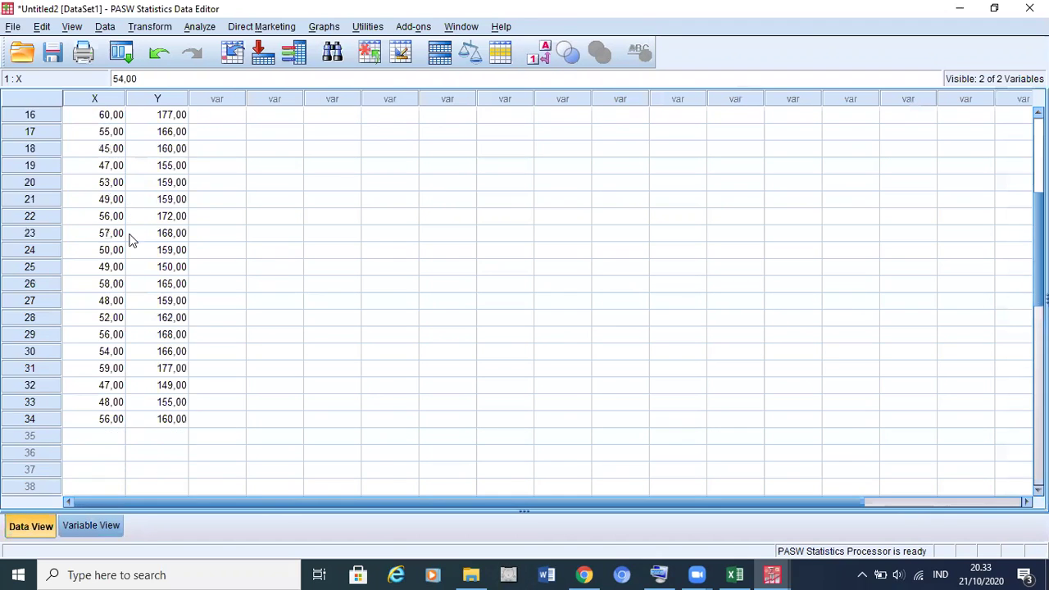
click(87, 420)
click(146, 419)
click(89, 419)
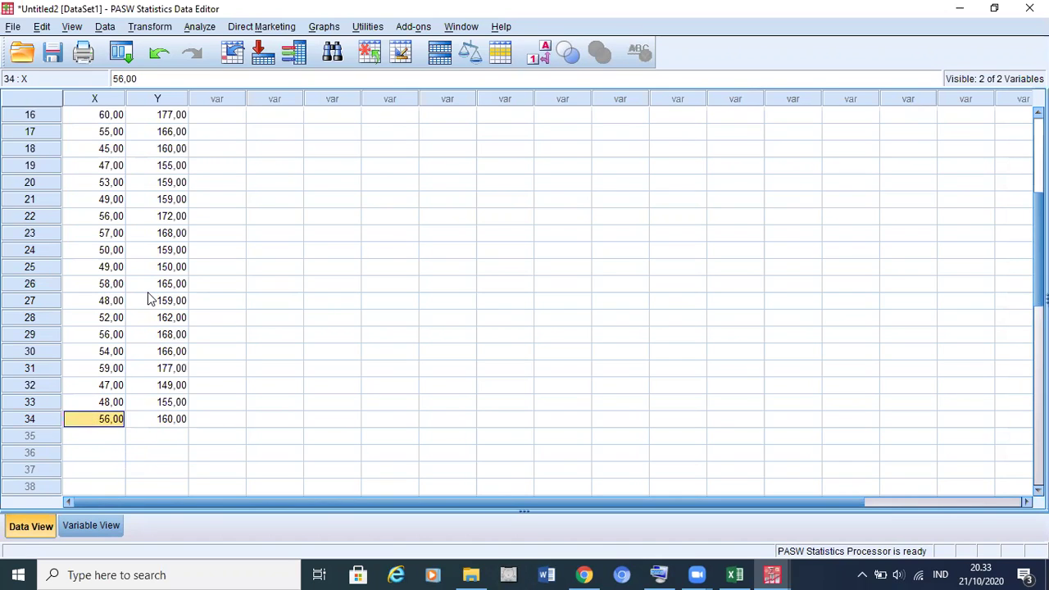
scroll(148, 298, up, 5)
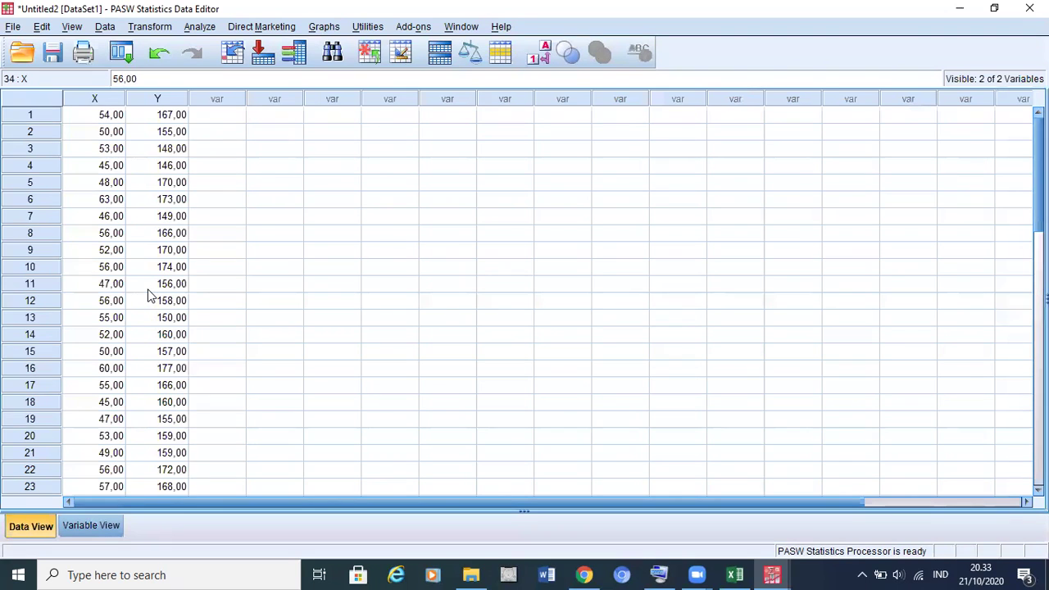
- Run a linear regression with Penjualan Barang [Y] as dependent and Kualitas Layanan [X] as independent variable, using the Enter method
click(199, 28)
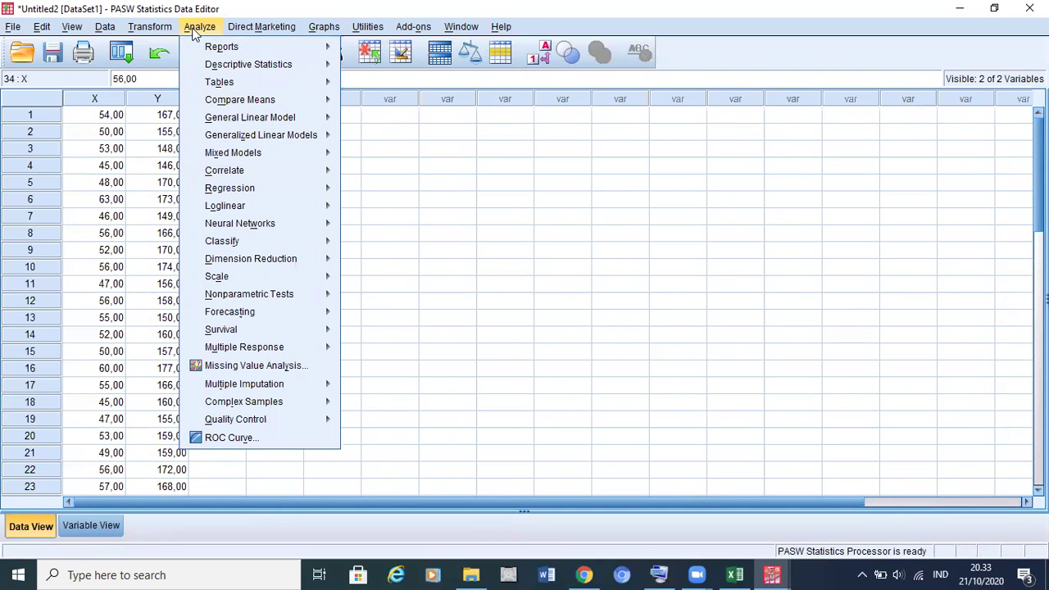
mouse_move(234, 190)
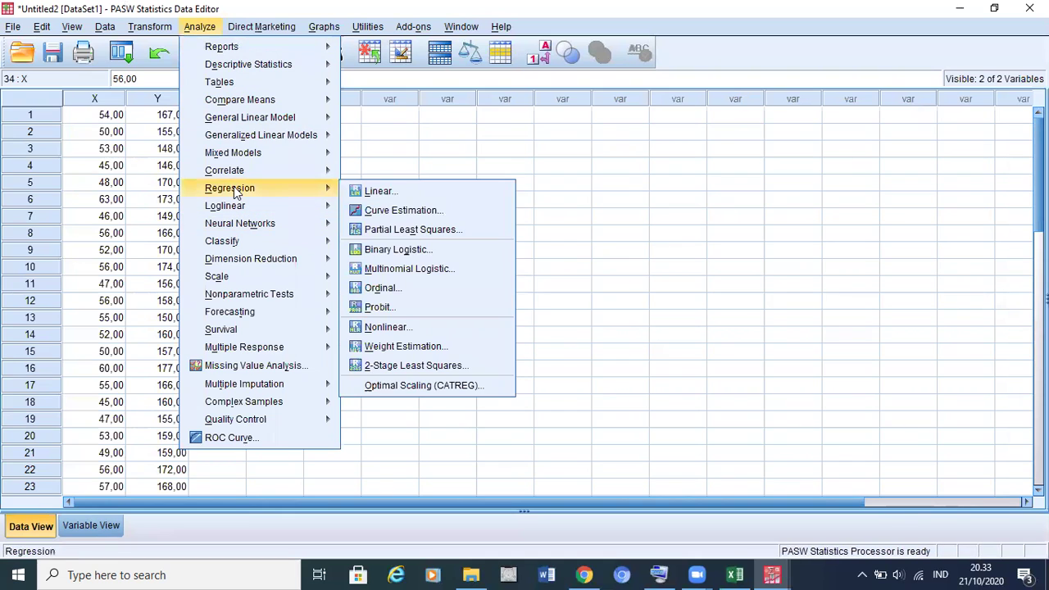
click(382, 191)
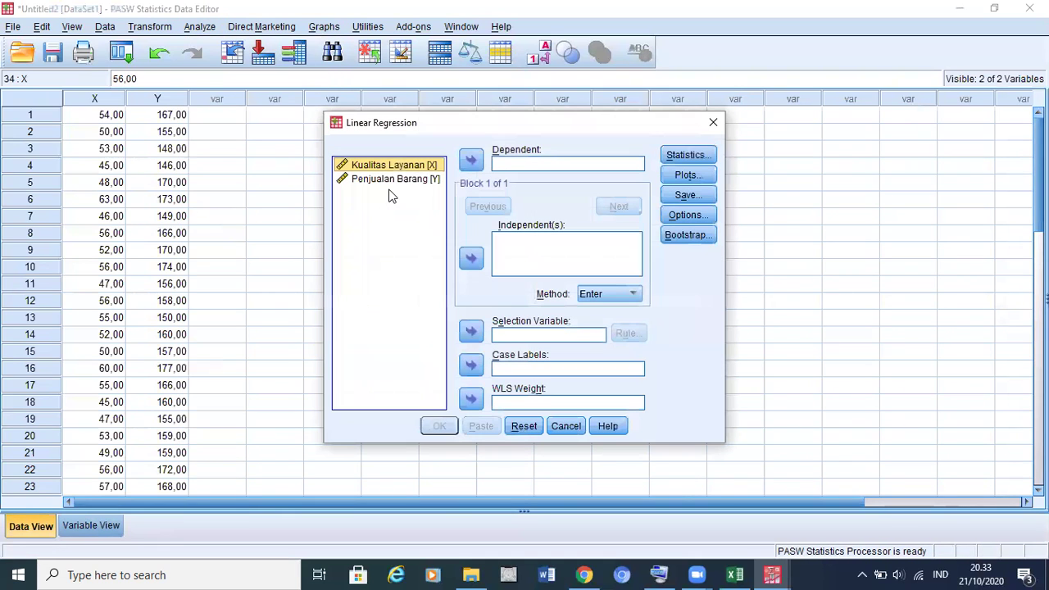
click(389, 166)
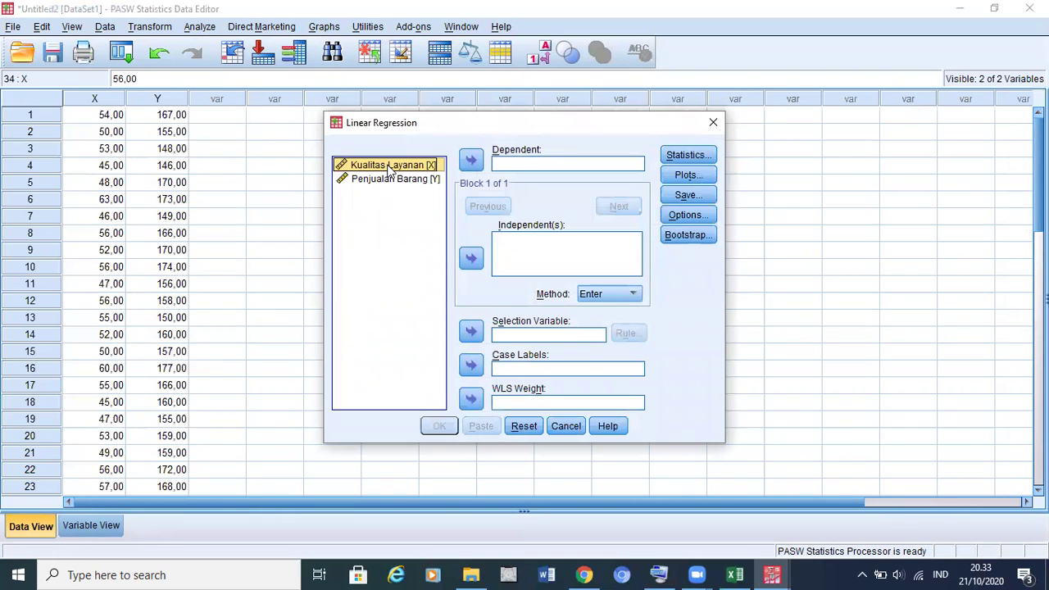
click(472, 259)
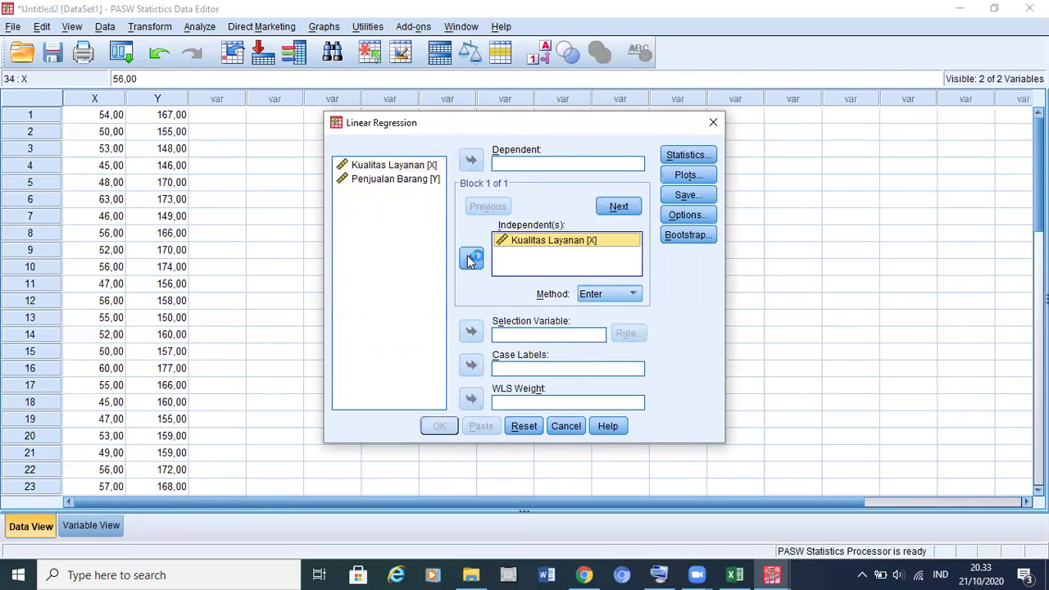
click(400, 180)
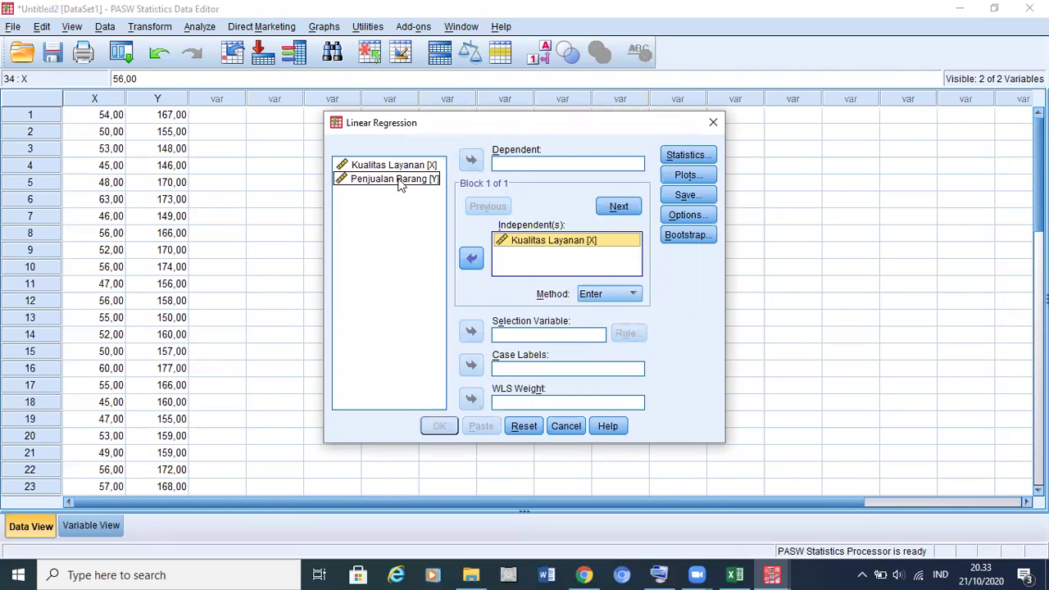
click(473, 160)
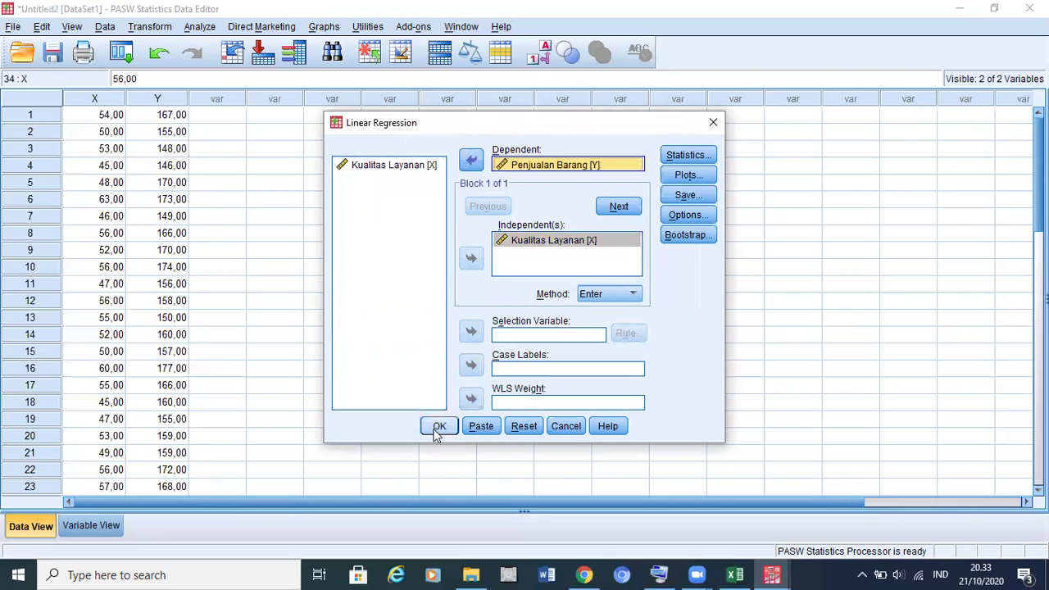
click(440, 426)
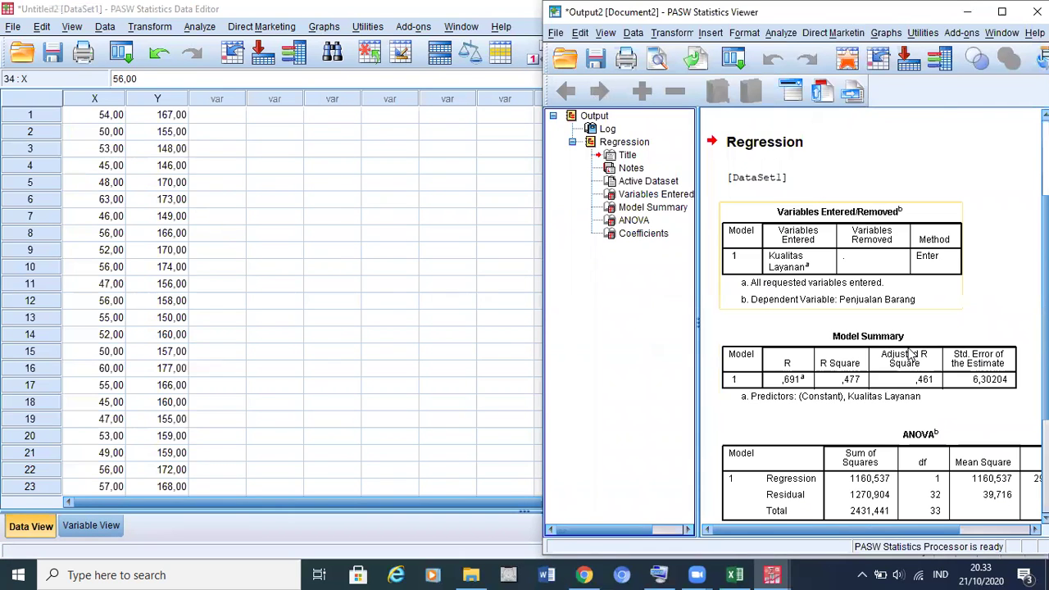
- Switch to the regression PDF in Chrome and compare its Variables Entered/Removed explanation with the same table in the PASW output
click(585, 574)
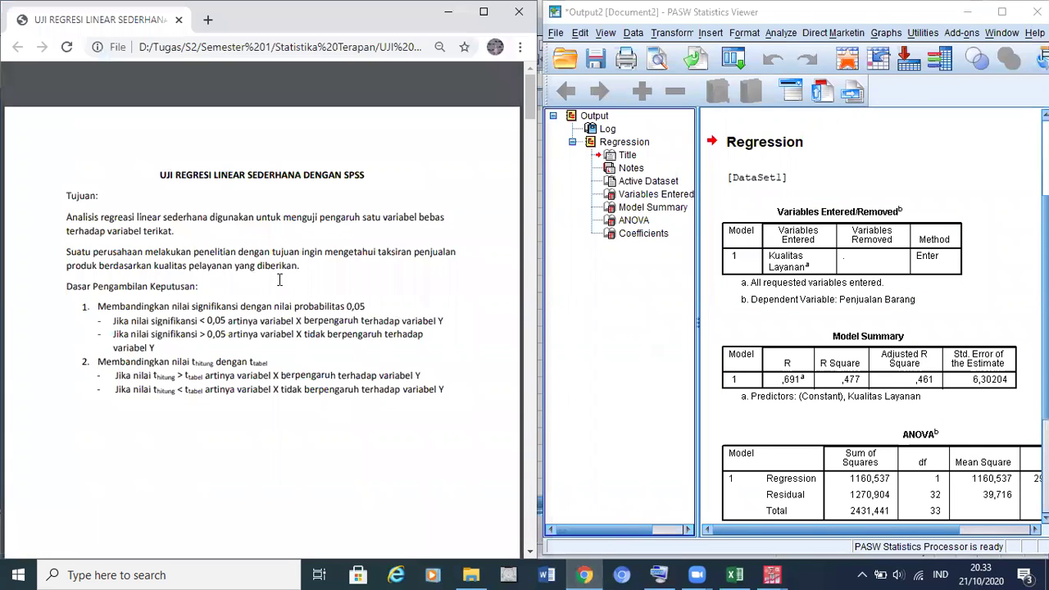
scroll(280, 280, down, 2)
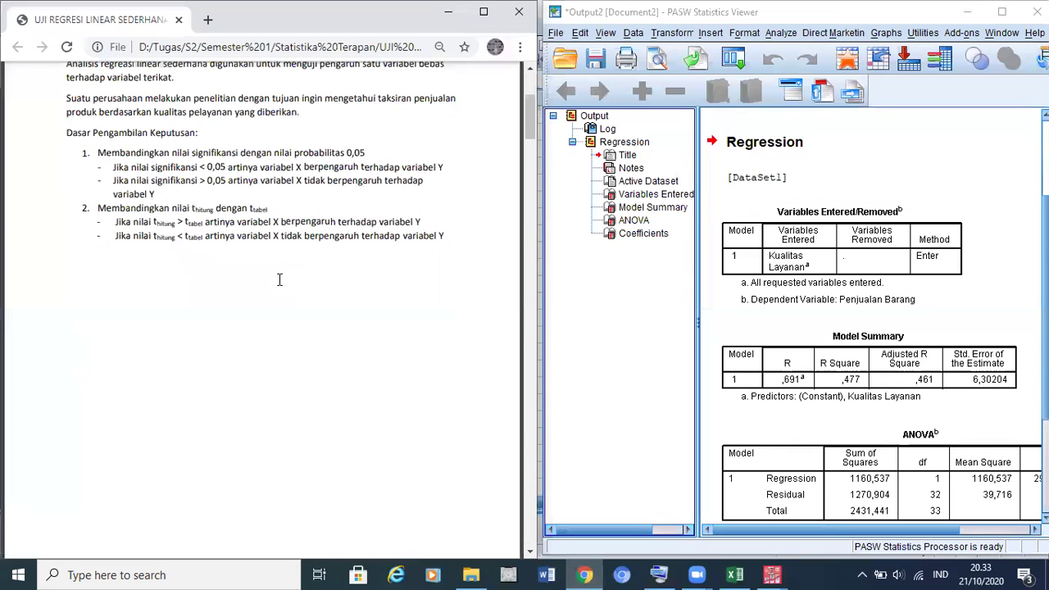
scroll(152, 300, down, 1)
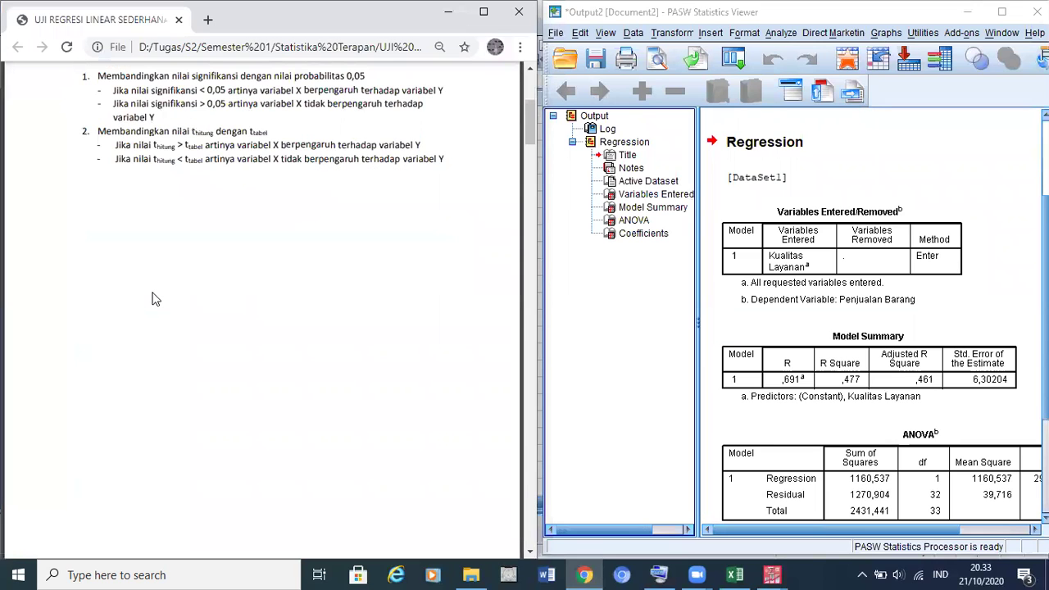
scroll(151, 299, down, 5)
scroll(152, 299, up, 2)
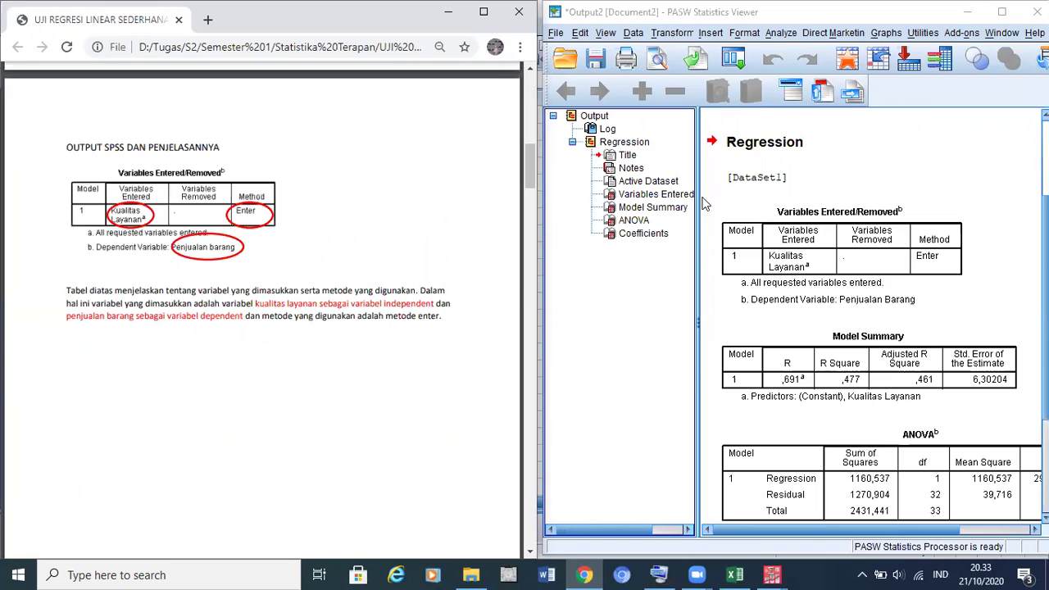
click(760, 273)
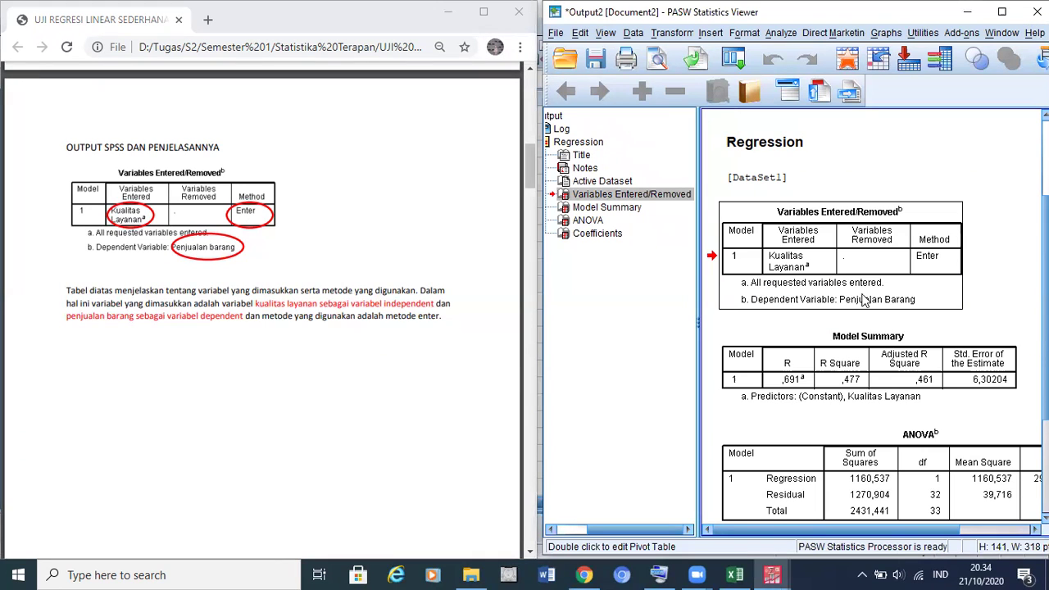
- Examine the Model Summary table and read the PDF's explanation of R, R Square and the percentage influence of X on Y
scroll(892, 294, down, 3)
scroll(891, 293, down, 3)
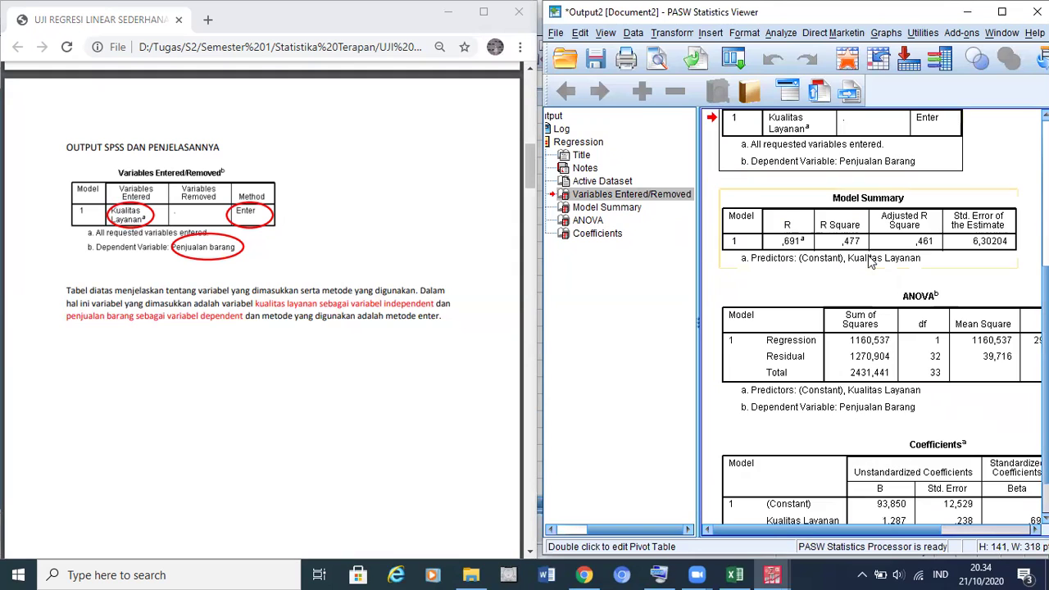
click(894, 240)
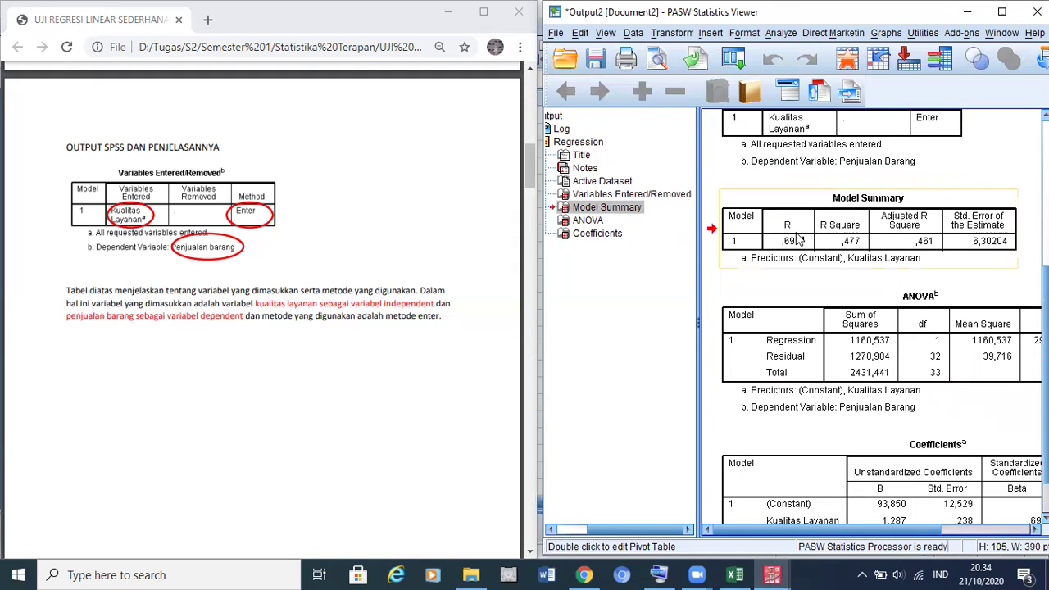
scroll(312, 301, down, 3)
scroll(303, 301, down, 5)
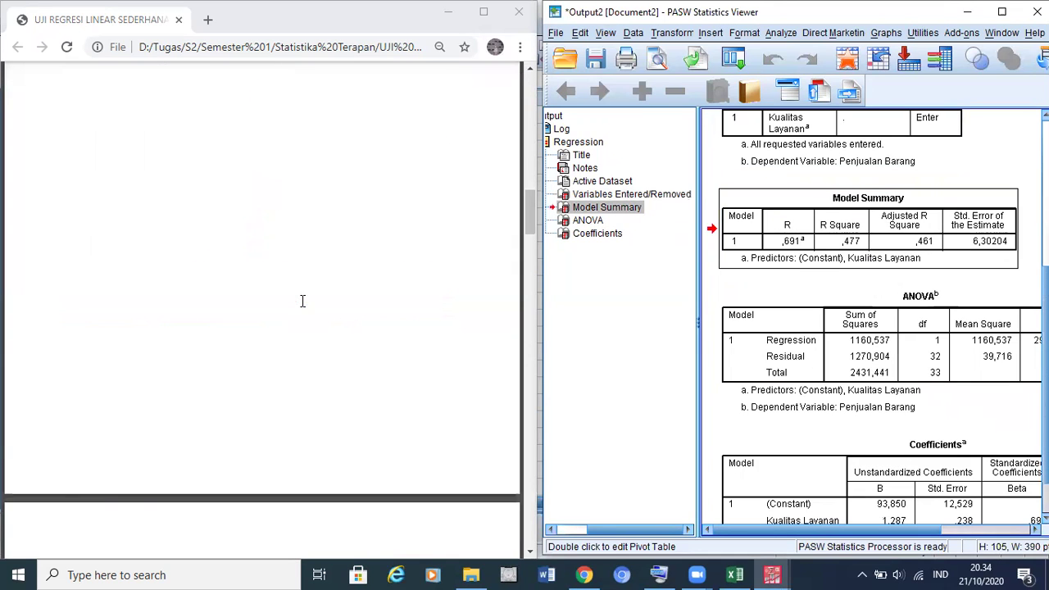
scroll(303, 301, up, 1)
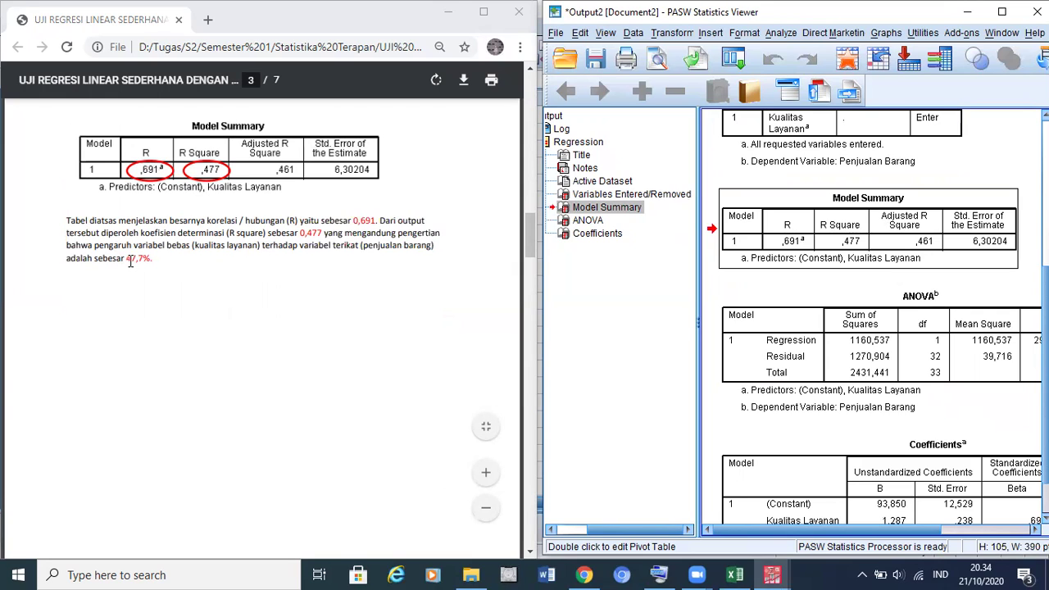
drag(126, 260, 152, 260)
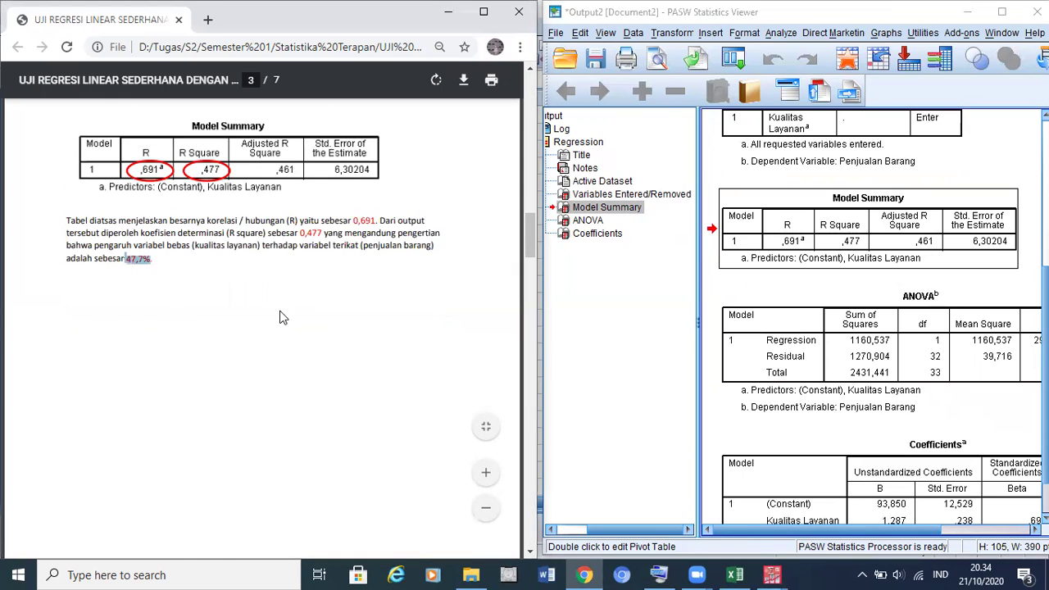
- Examine the ANOVA table's F and Sig. values alongside the PDF's explanation of whether the regression model is usable
click(856, 324)
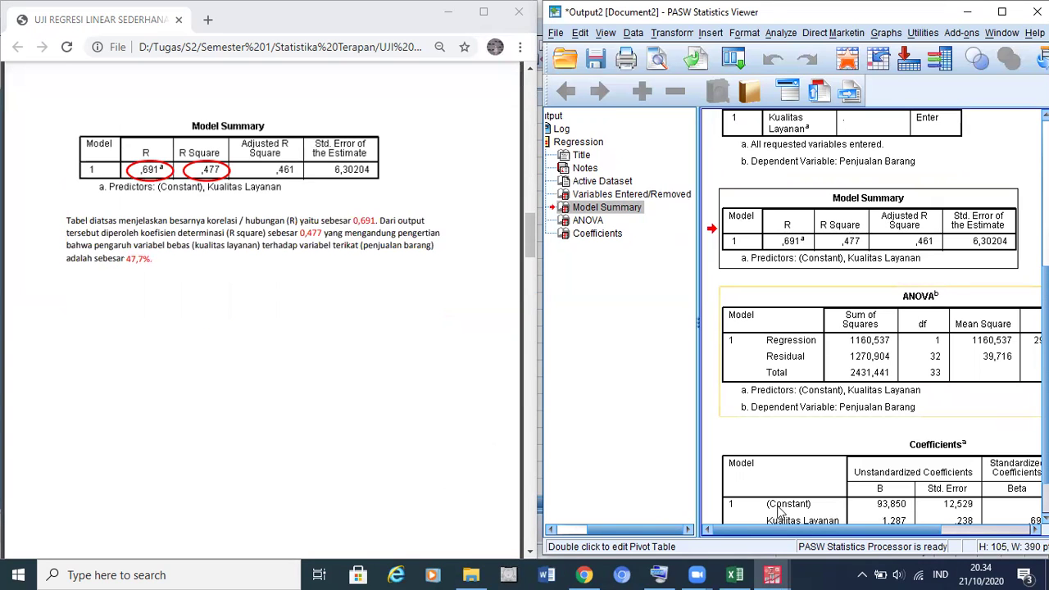
drag(813, 531, 780, 530)
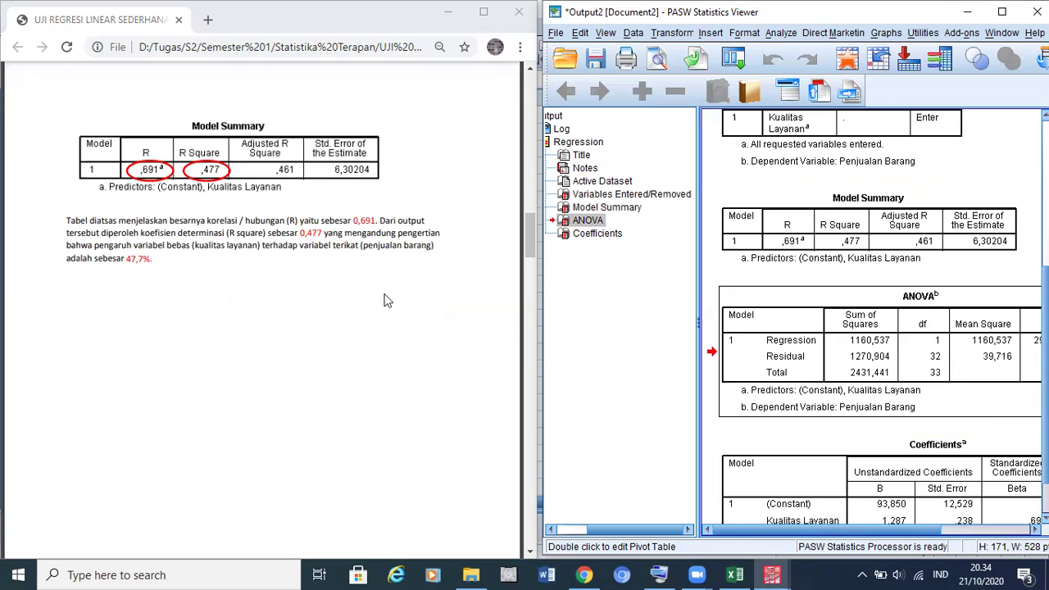
scroll(350, 233, down, 5)
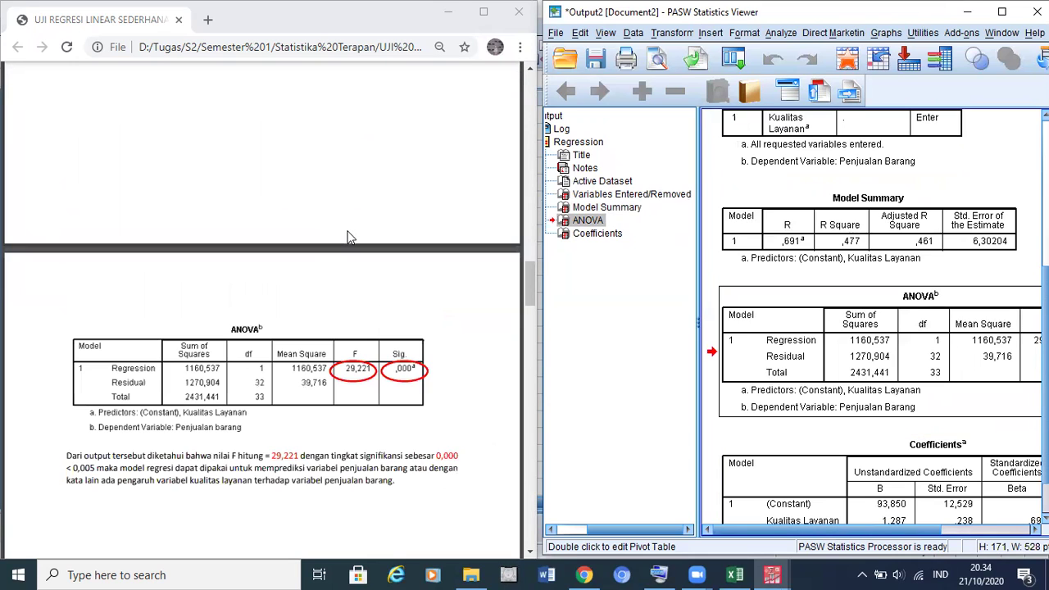
scroll(348, 237, down, 3)
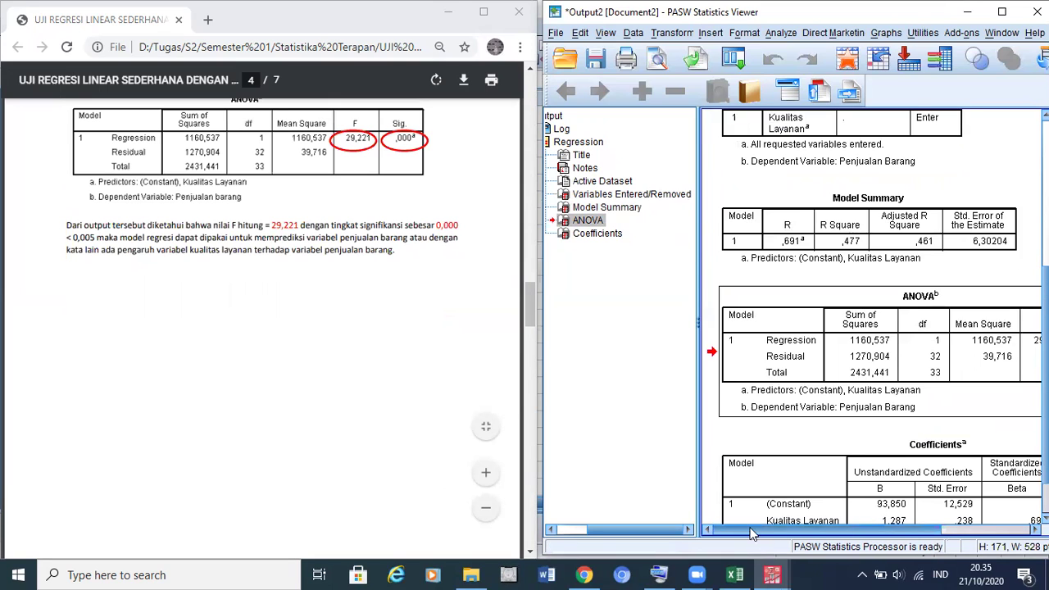
click(856, 533)
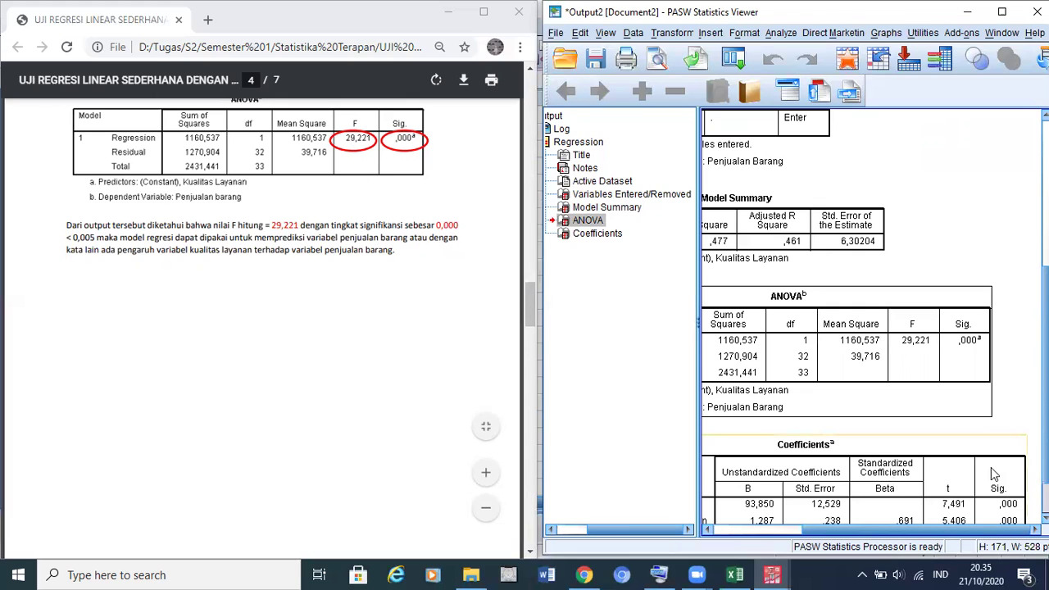
- Examine the Coefficients table and read how its constant and regression coefficient fit into the equation Y = a + bX
scroll(995, 468, down, 1)
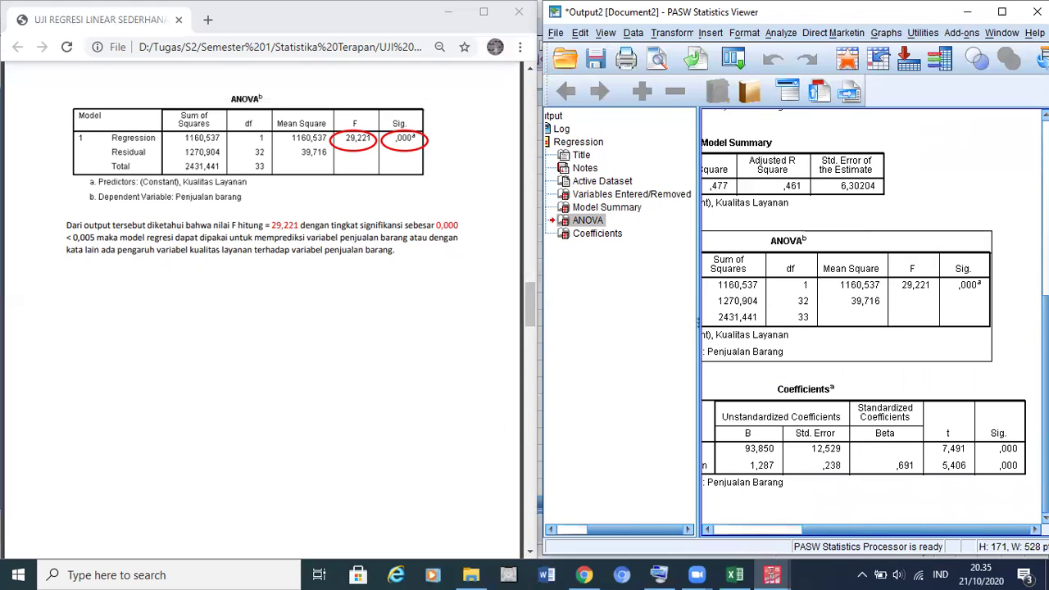
click(822, 438)
drag(824, 534, 732, 535)
scroll(188, 225, down, 5)
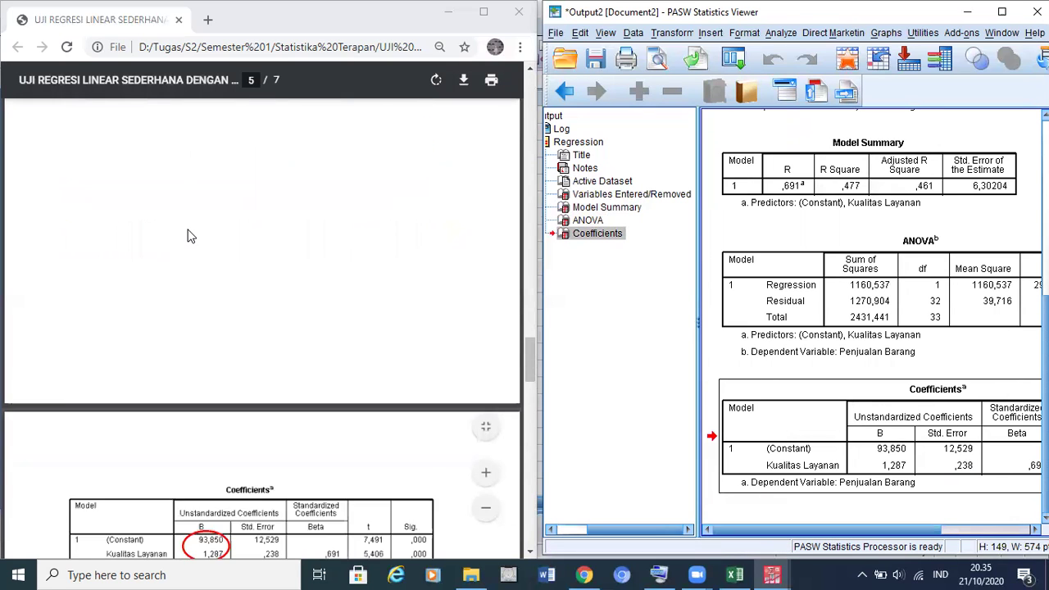
scroll(188, 235, down, 1)
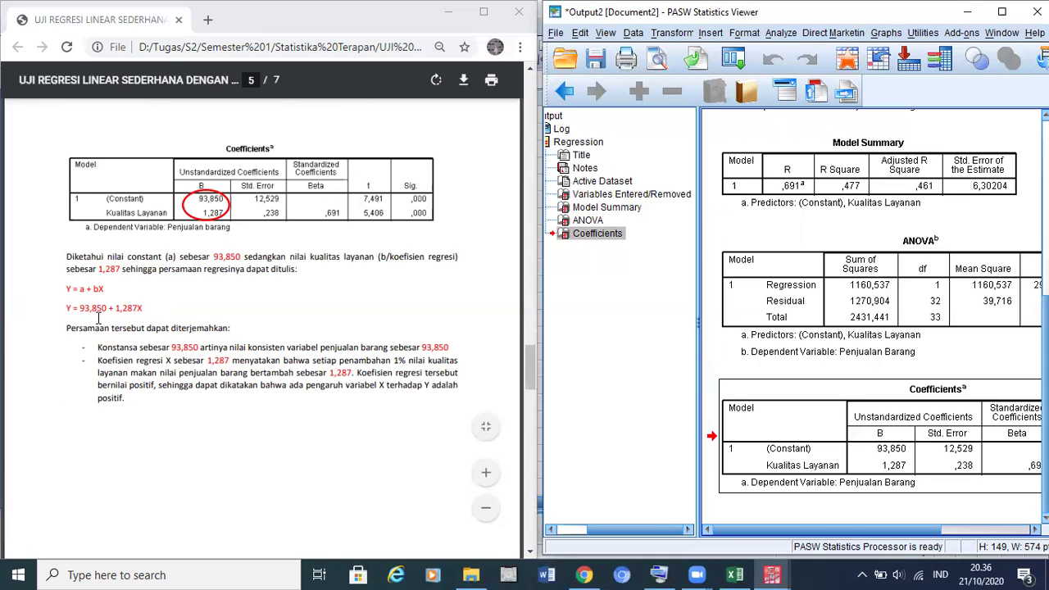
drag(86, 308, 115, 309)
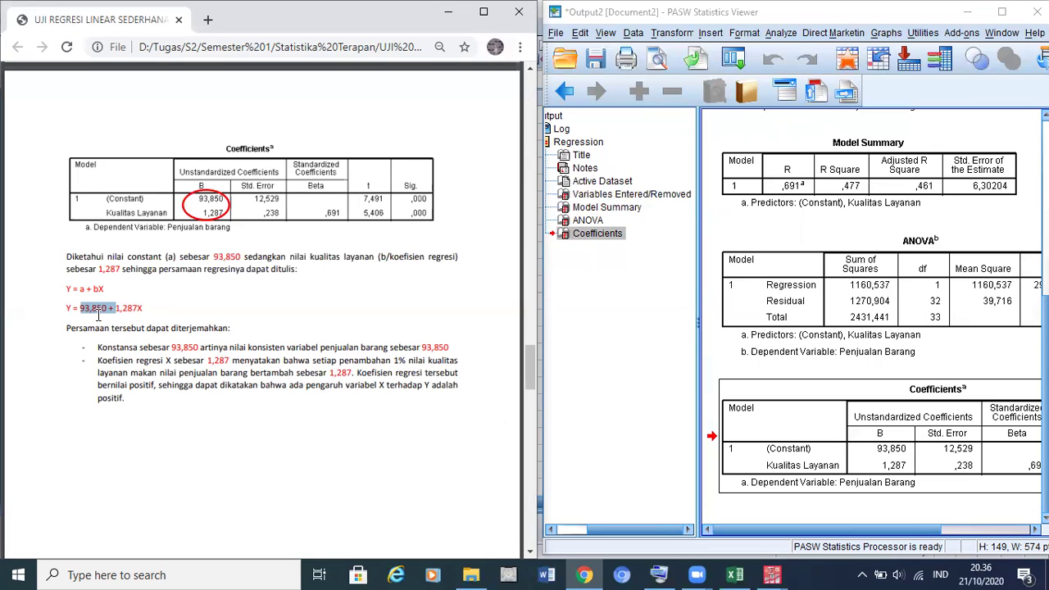
drag(116, 309, 143, 307)
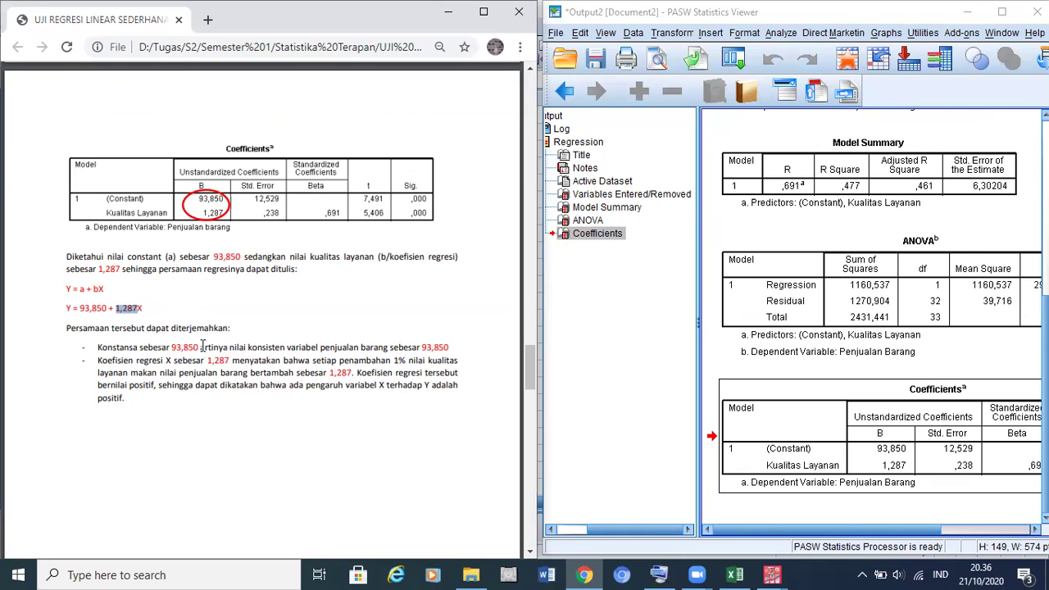
click(164, 308)
- Compare the t and Sig. values for Kualitas Layanan with the PDF's decision based on significance and t tabel
scroll(199, 339, down, 10)
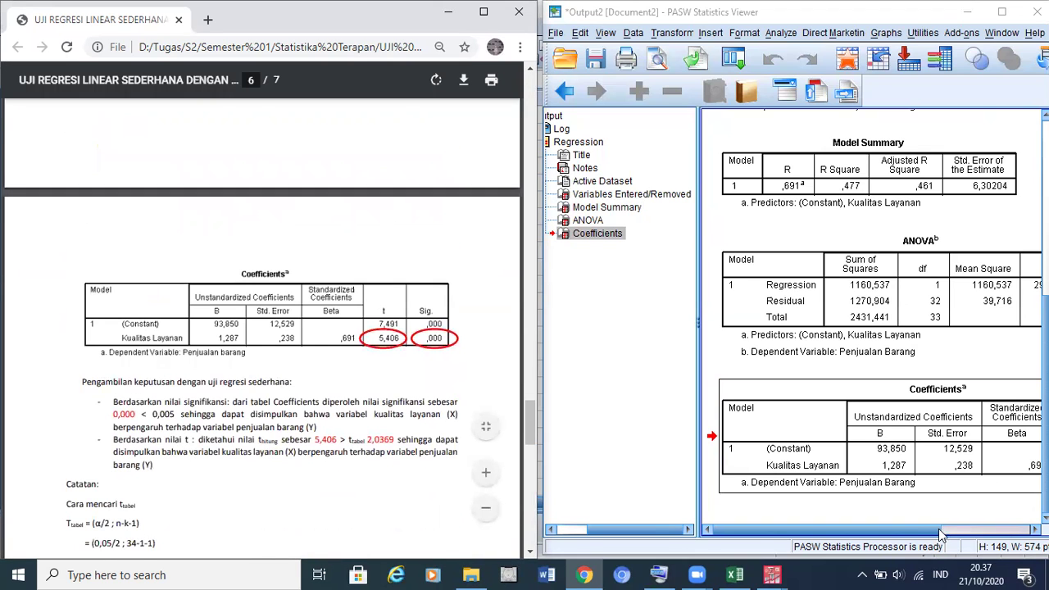
click(905, 527)
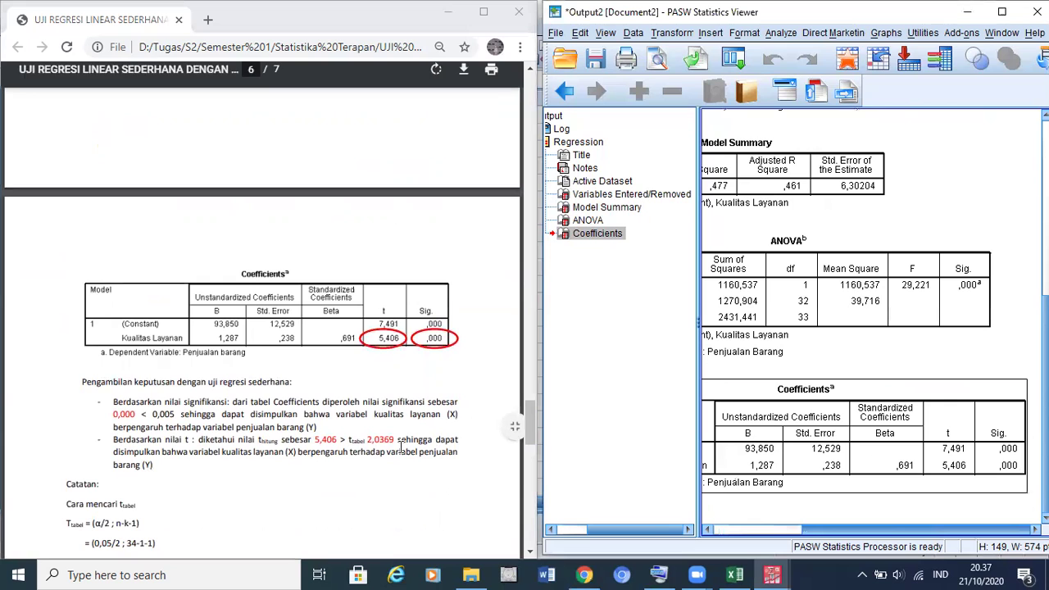
scroll(325, 422, down, 1)
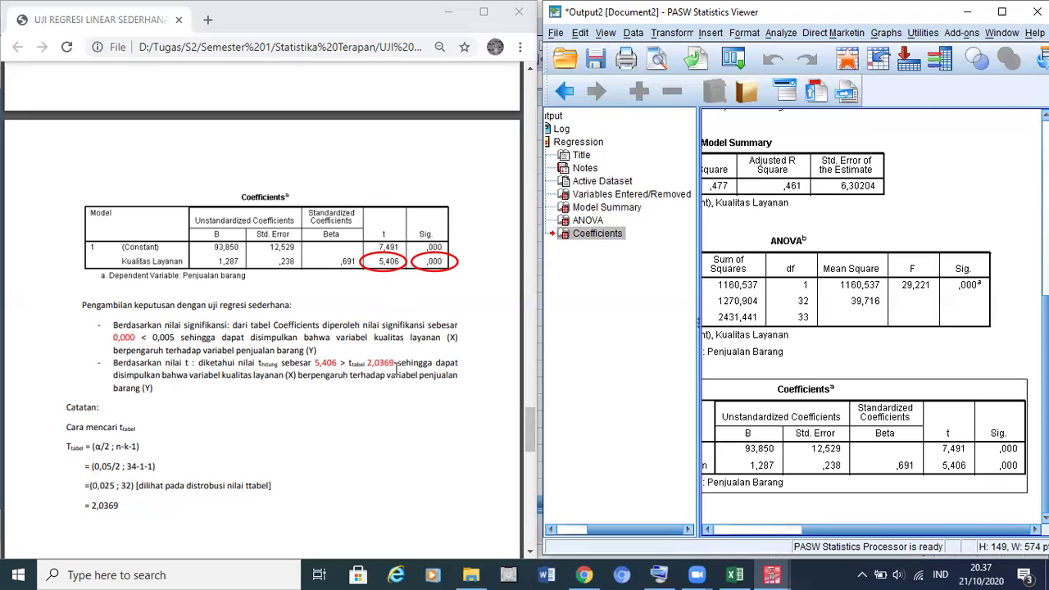
drag(369, 361, 404, 363)
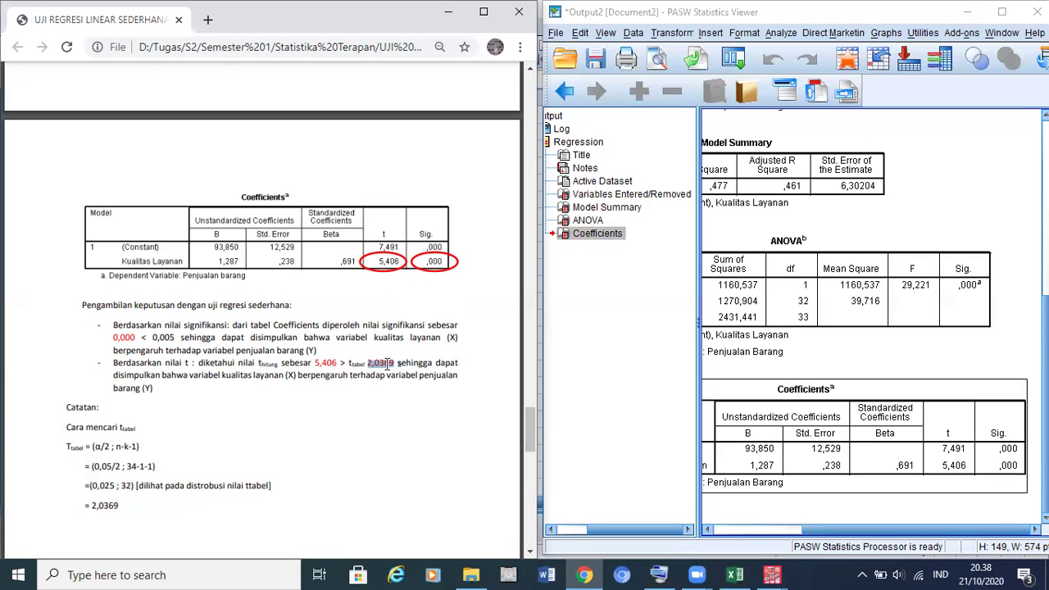
drag(347, 362, 395, 359)
scroll(141, 425, down, 1)
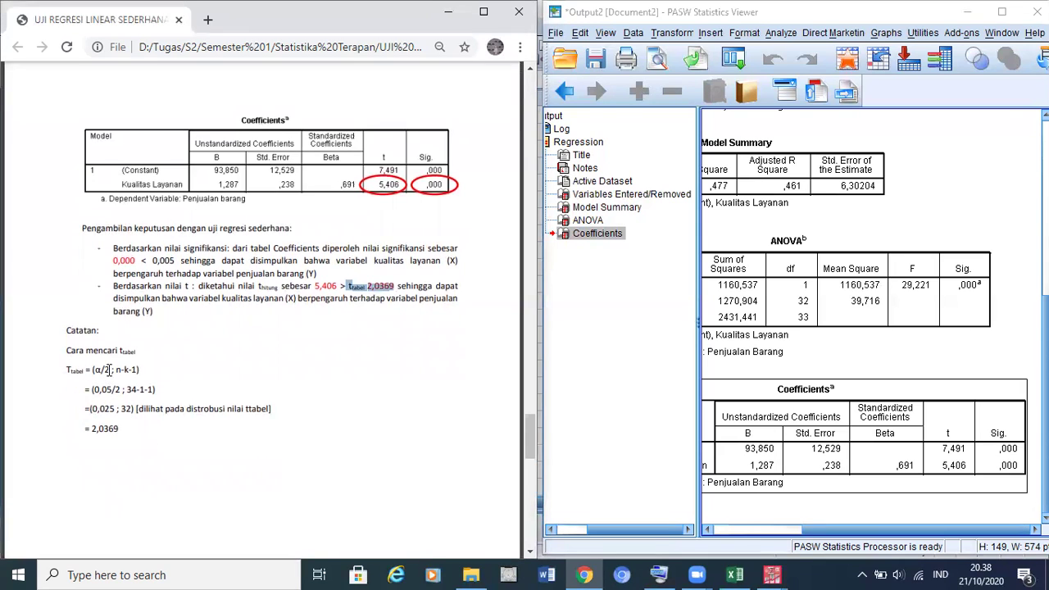
- Read through the t tabel derivation in the PDF's notes, from the formula (α/2 ; n-k-1) to its substituted values
click(109, 369)
drag(117, 371, 122, 373)
click(142, 371)
drag(91, 390, 154, 390)
click(128, 390)
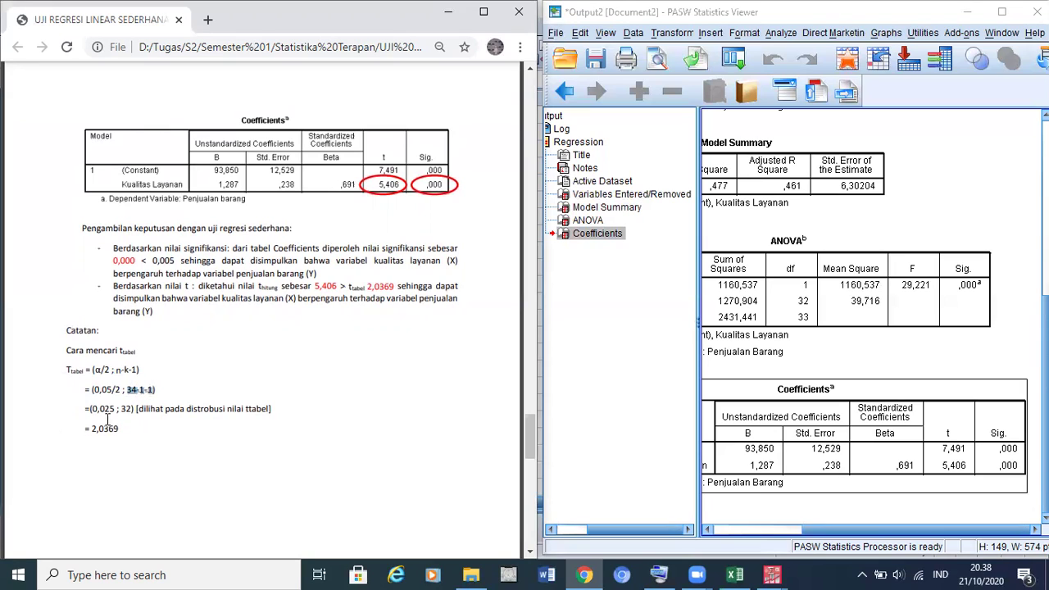
click(96, 412)
drag(123, 408, 132, 411)
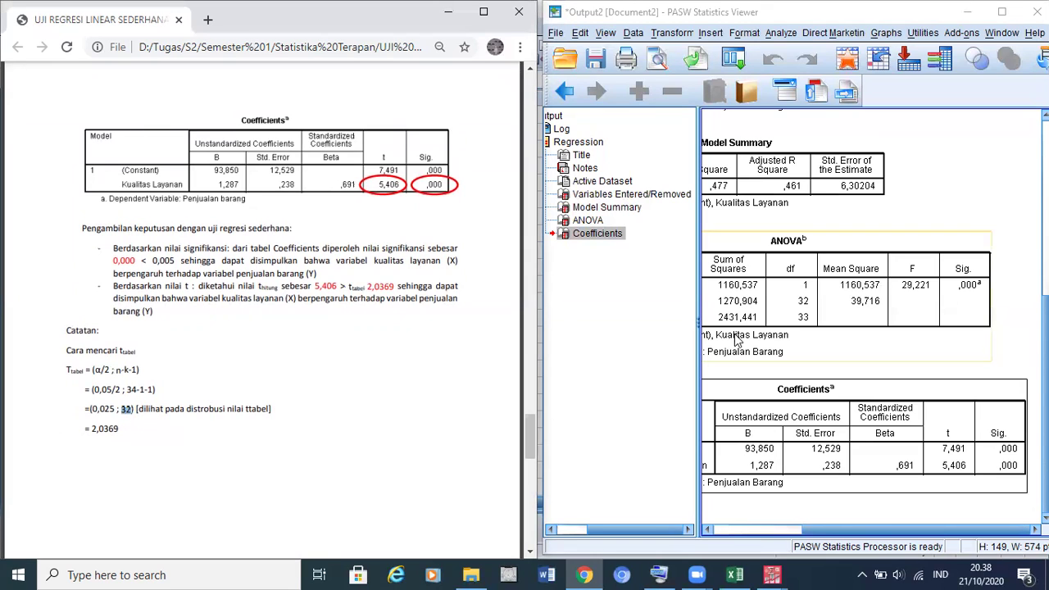
- Look up the t tabel value for probability 0,025 and df 32 in the PDF's t distribution table
click(797, 305)
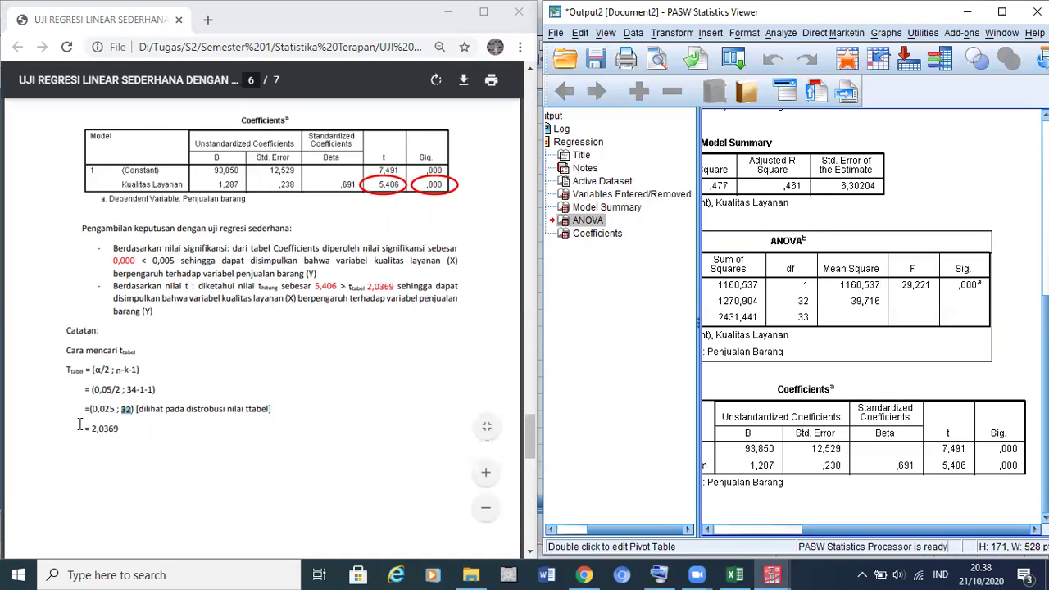
click(154, 411)
drag(119, 432, 92, 434)
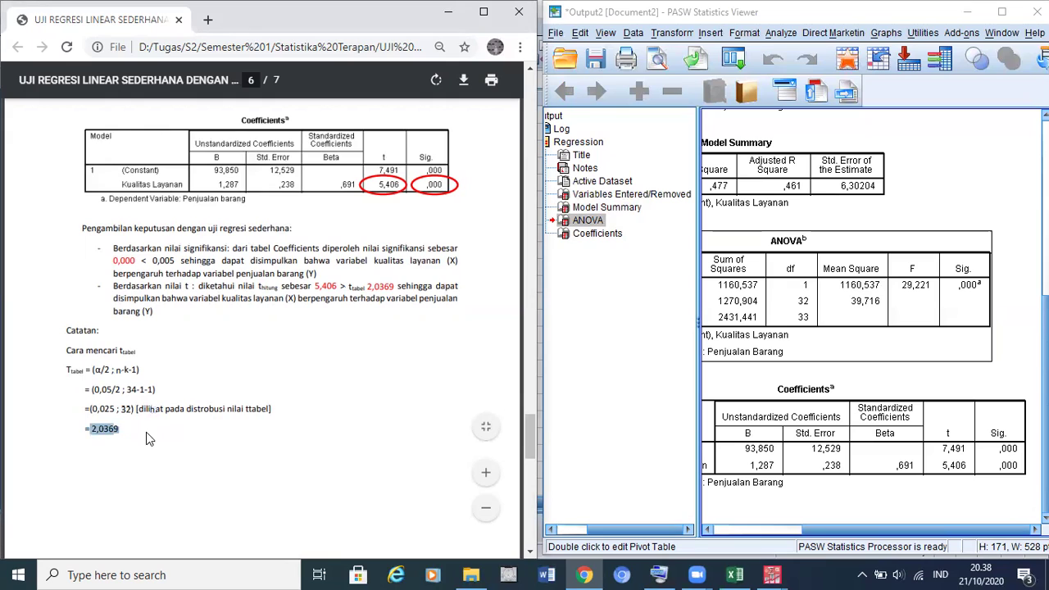
click(195, 408)
scroll(258, 418, down, 10)
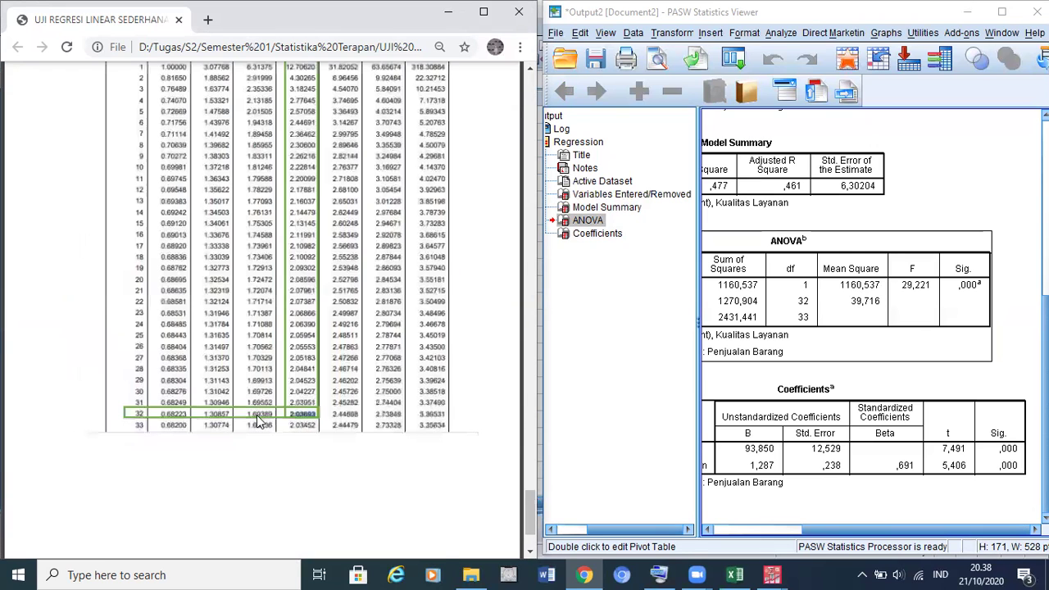
scroll(257, 420, up, 3)
scroll(264, 439, down, 1)
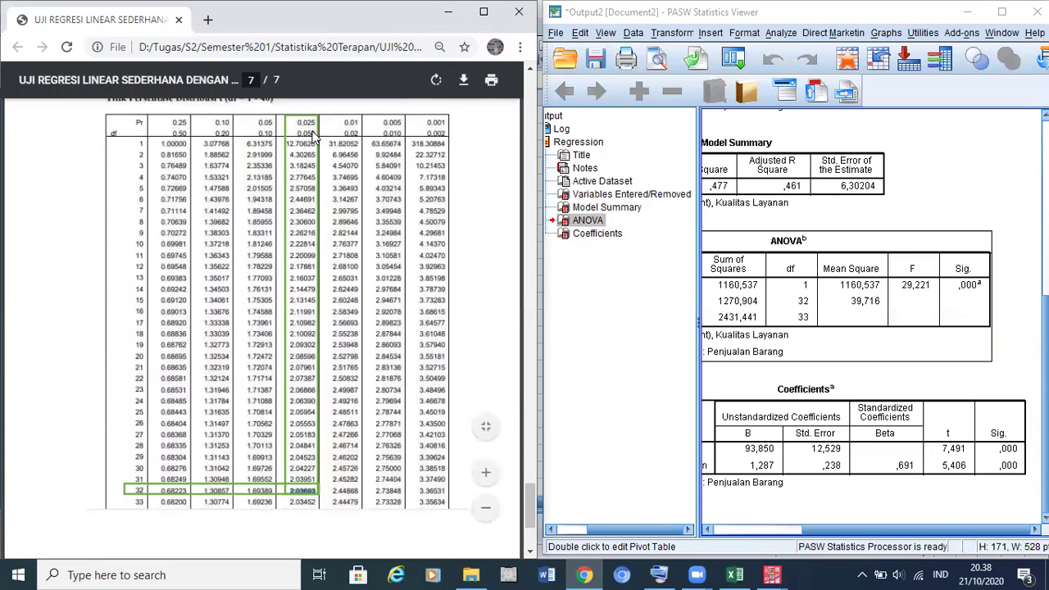
scroll(278, 140, up, 2)
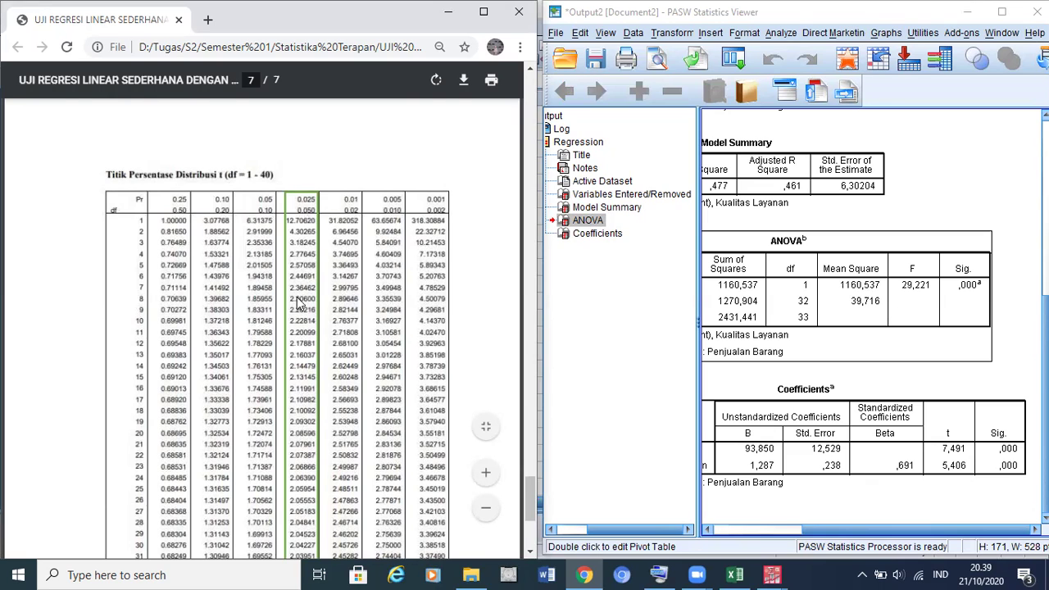
scroll(297, 336, down, 3)
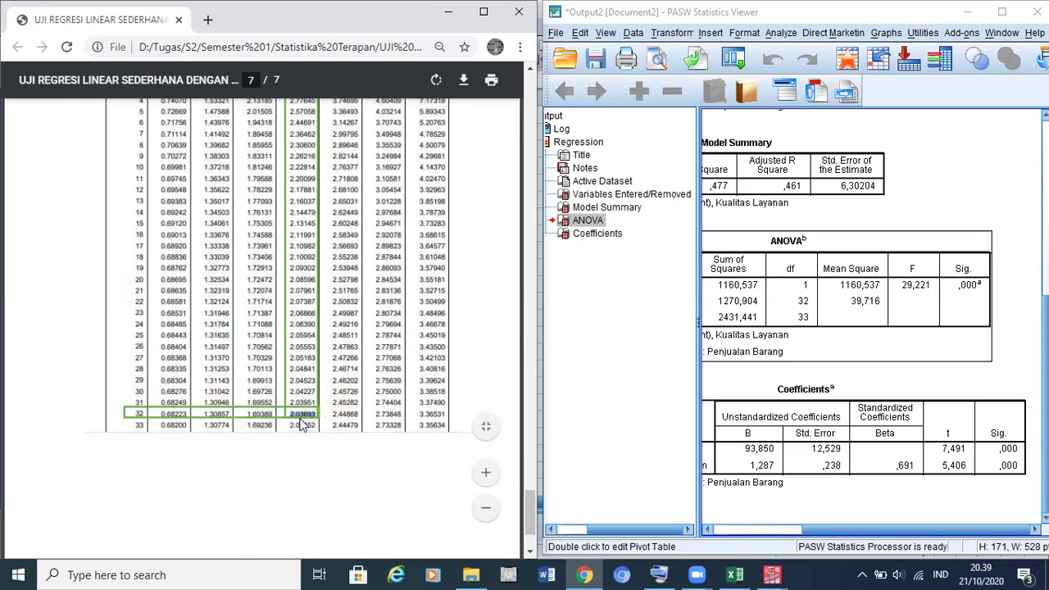
- Return to the PDF's decision based on the t value and compare t hitung with t tabel for Kualitas Layanan
scroll(278, 337, up, 10)
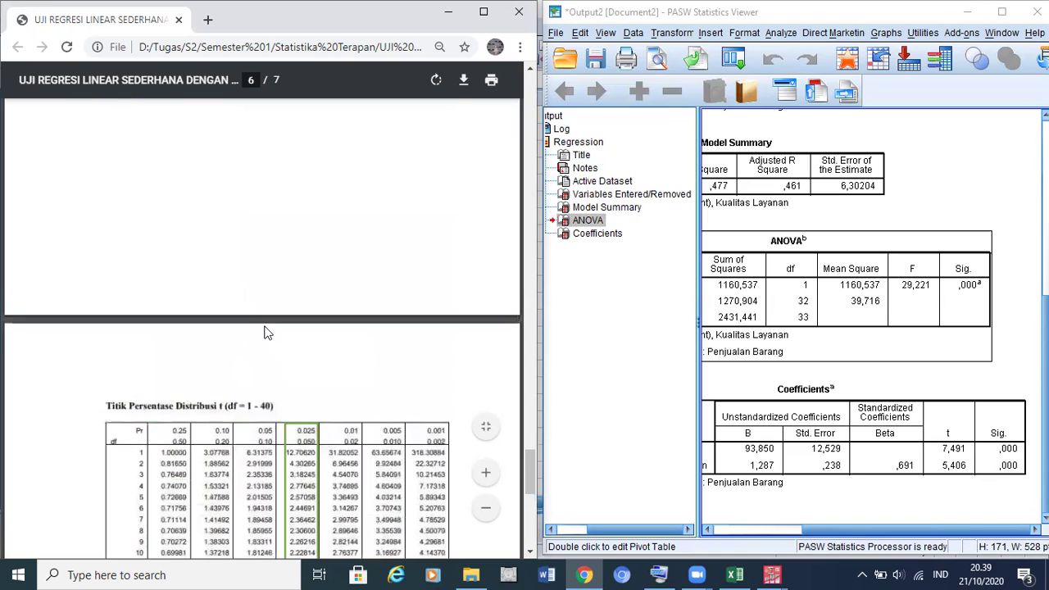
scroll(220, 356, up, 1)
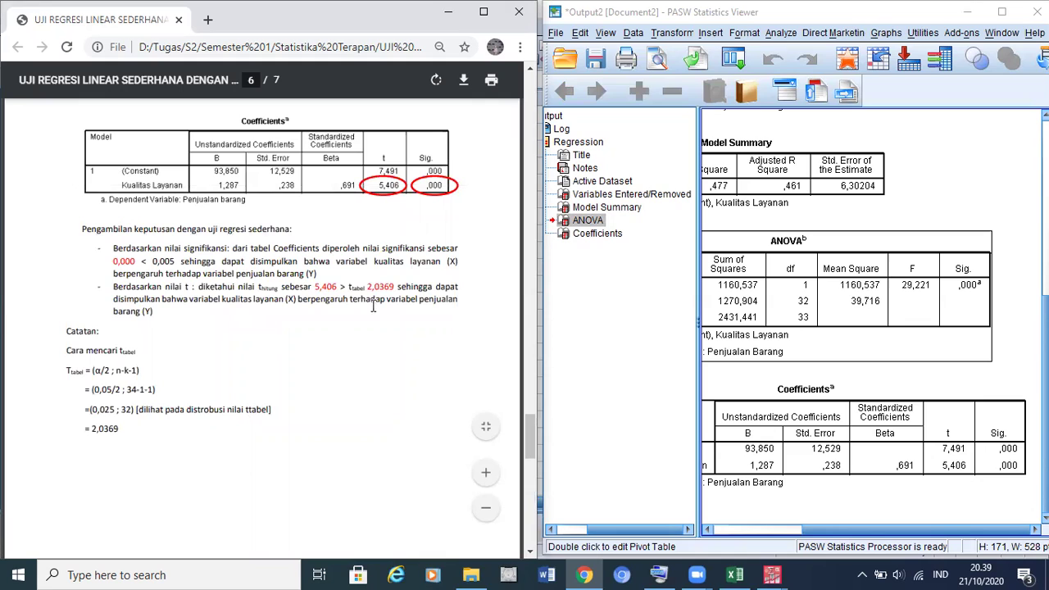
double_click(395, 288)
click(366, 322)
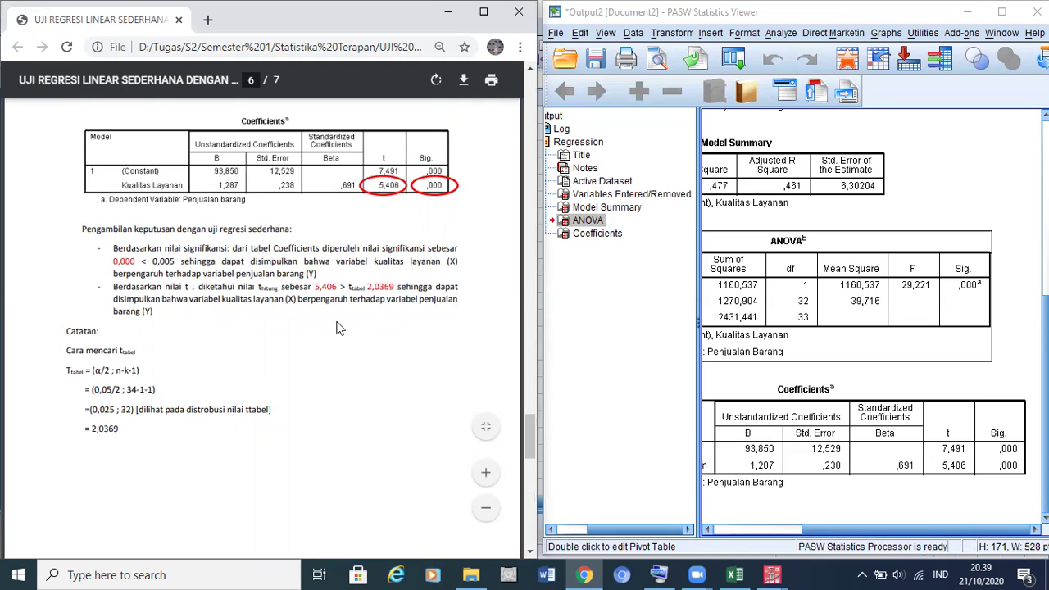